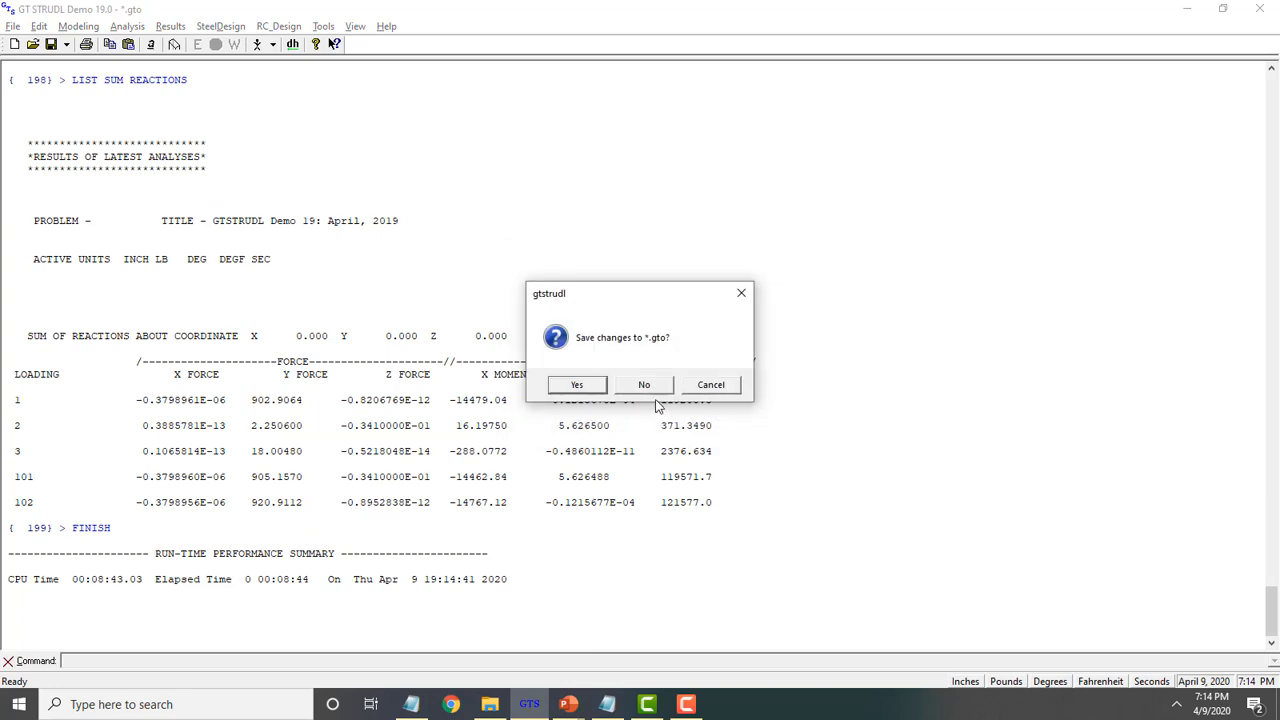
Close the finished GT STRUDL session without saving the output, then relaunch the program in Command Mode
{"action": "left_click", "coordinate": [645, 383]}
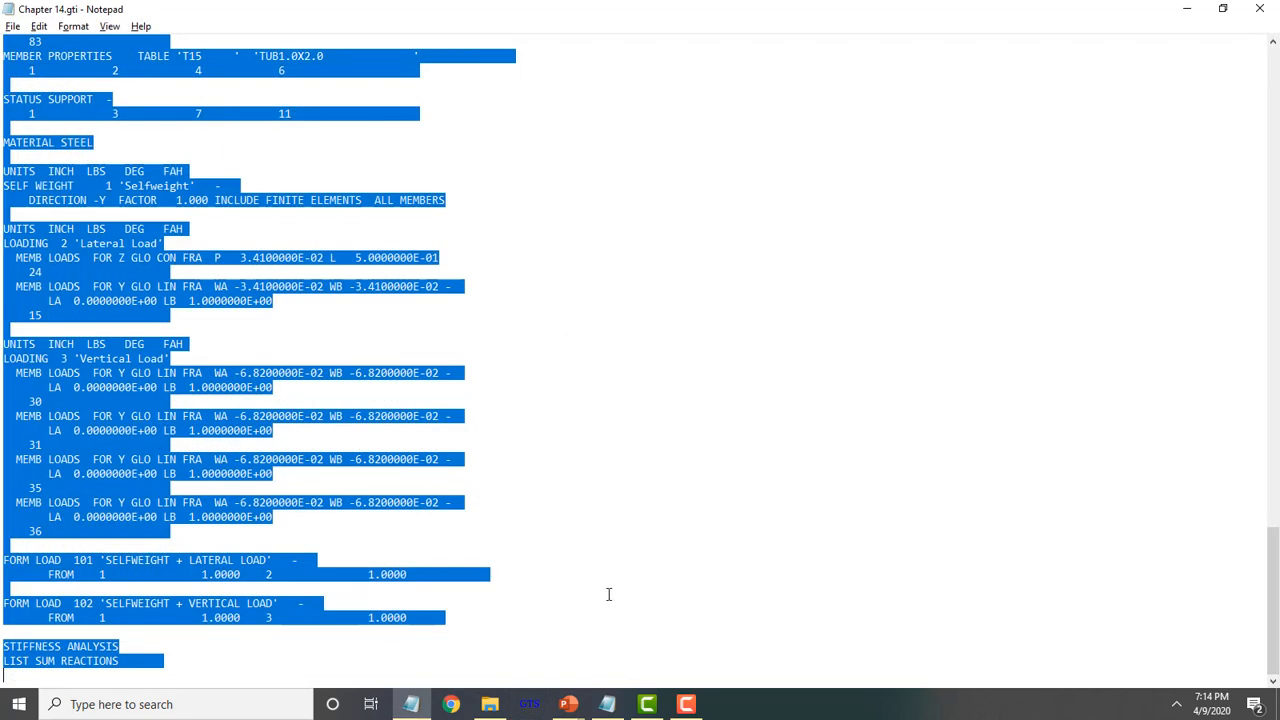
{"action": "left_click", "coordinate": [530, 705]}
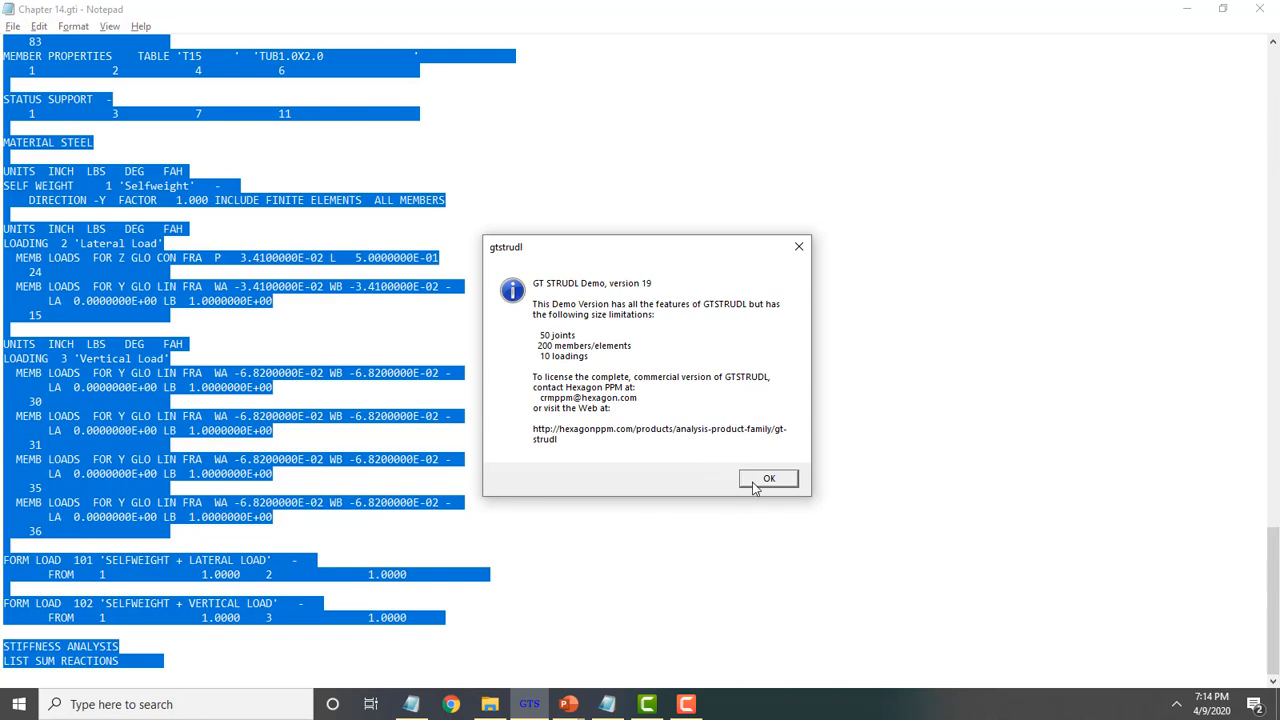
{"action": "left_click", "coordinate": [757, 480]}
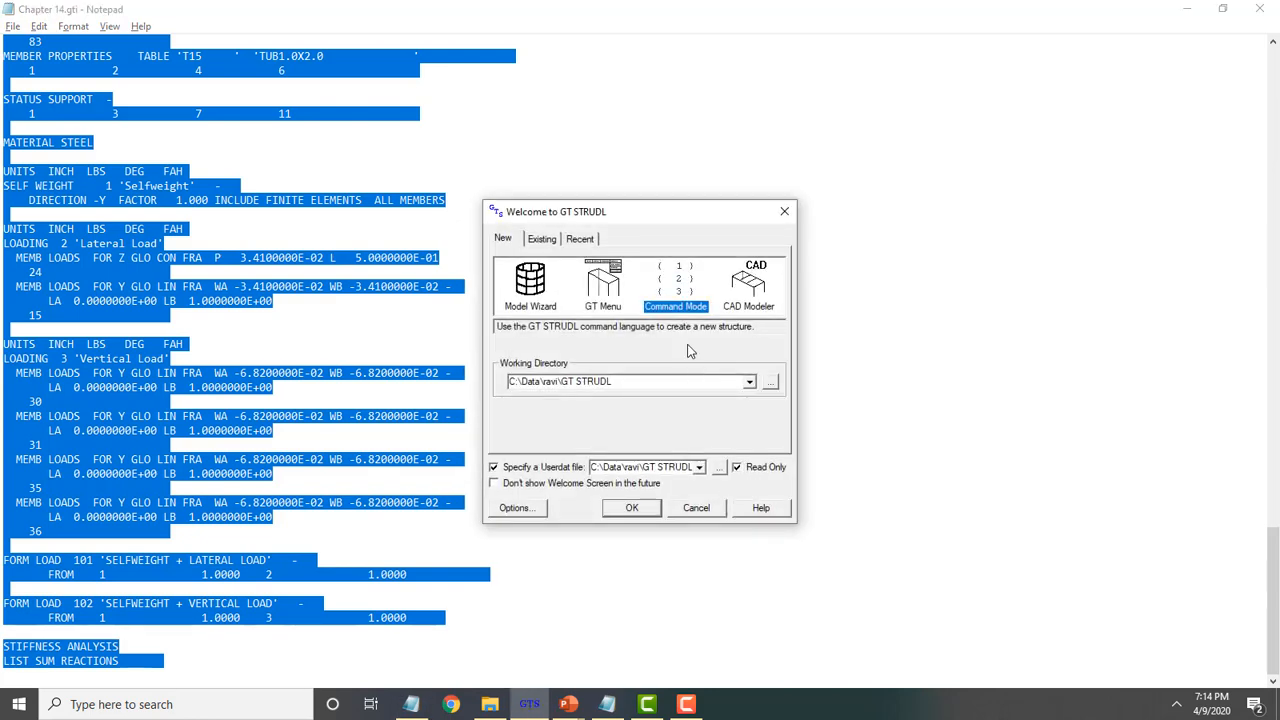
{"action": "double_click", "coordinate": [686, 304]}
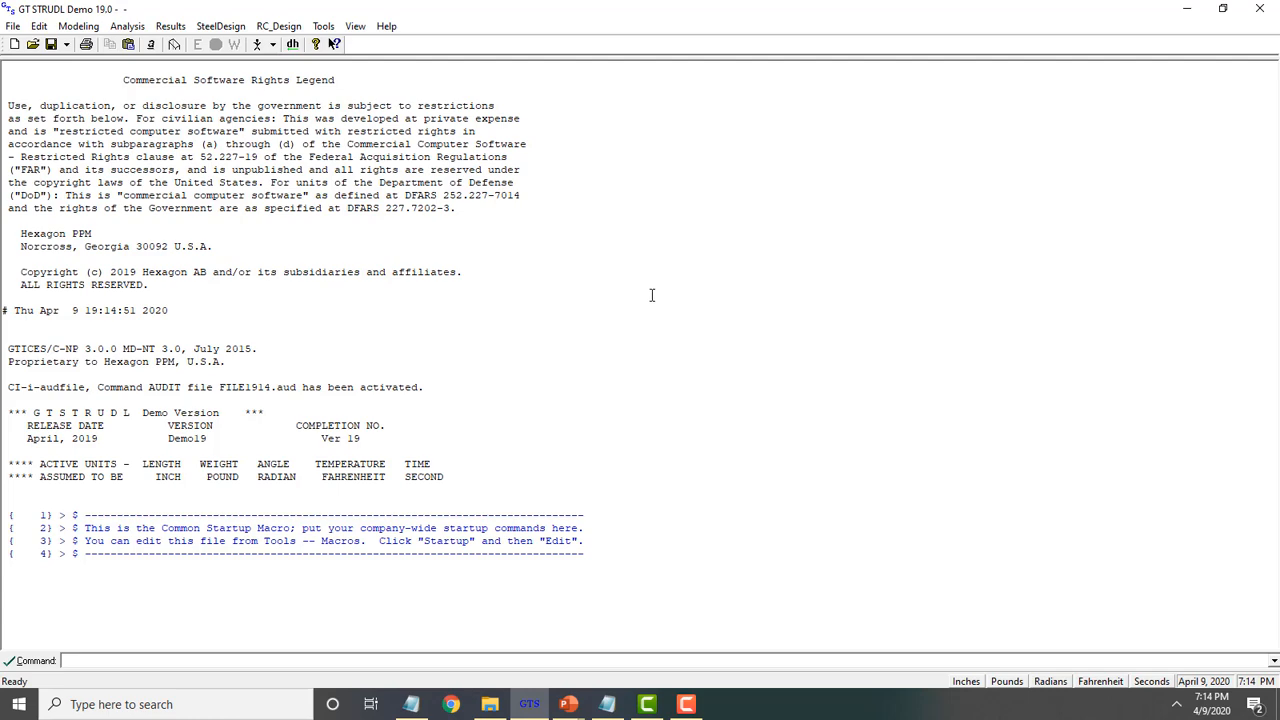
Paste the copied Chapter 14 input commands into the new session and execute all of them
{"action": "key", "text": "ctrl+v"}
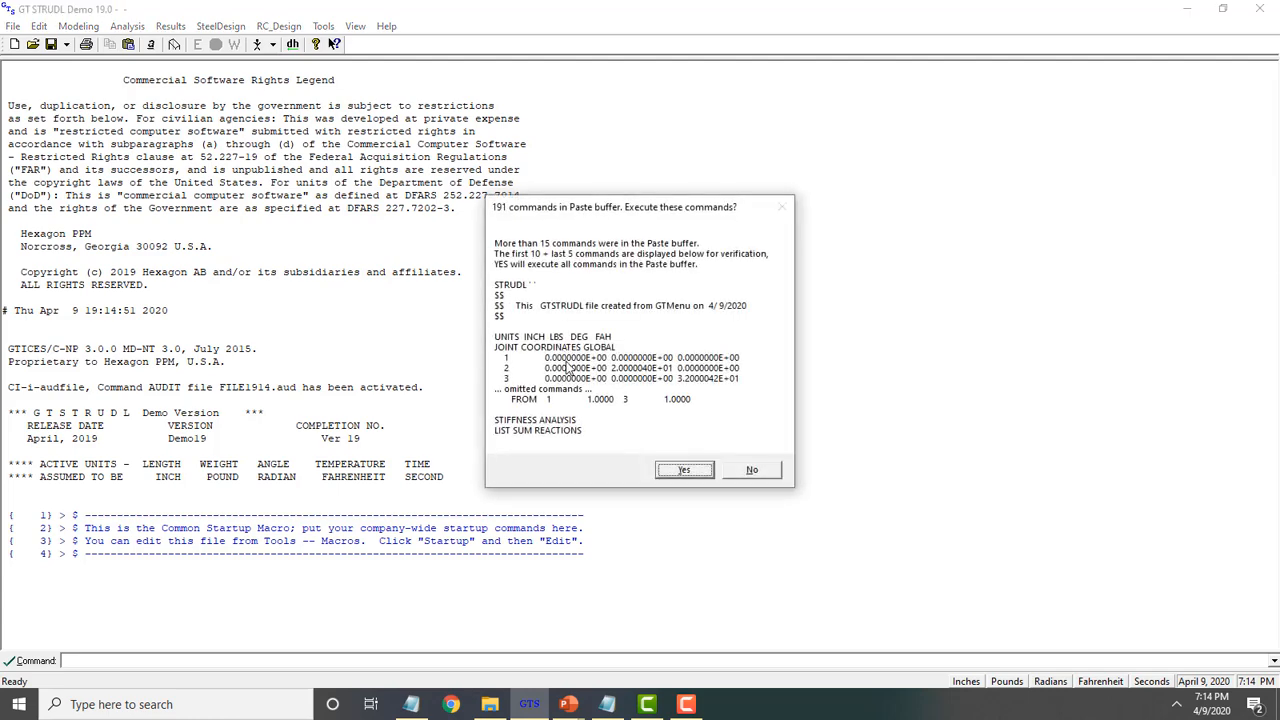
{"action": "left_click", "coordinate": [682, 470]}
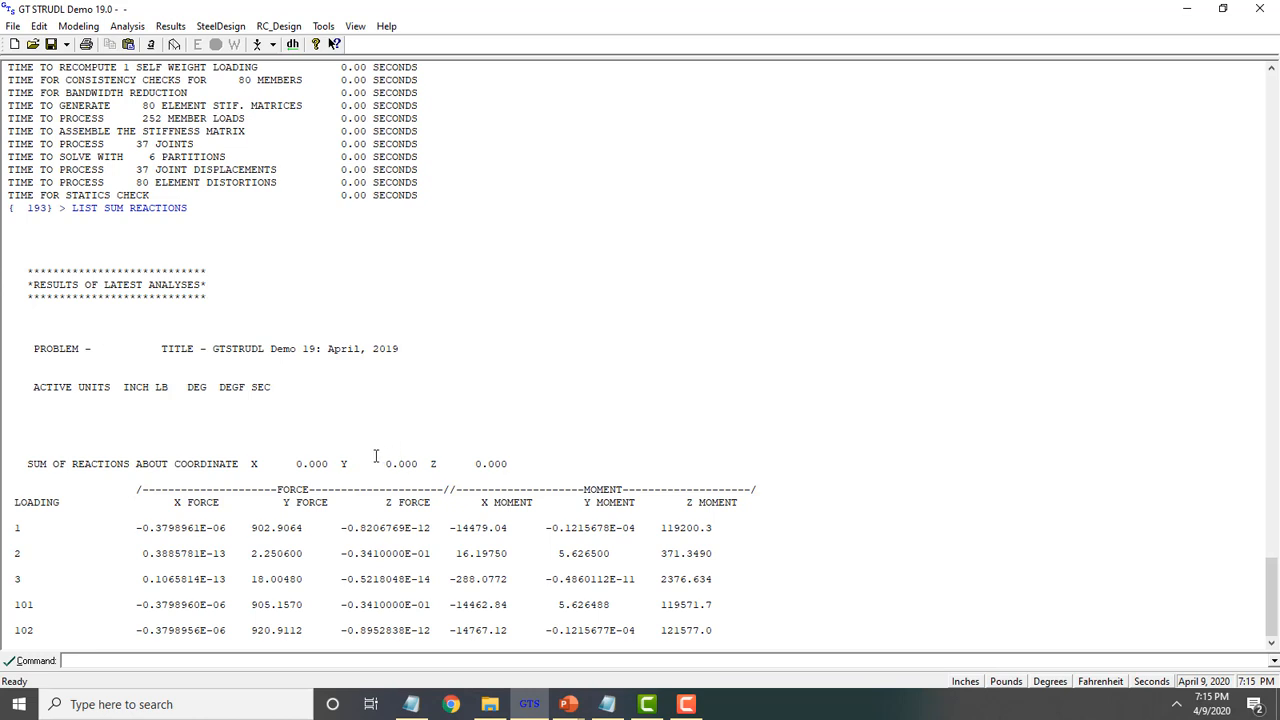
Set the steel design code to AISC15 for all members and issue the parameters command
{"action": "left_click", "coordinate": [220, 26]}
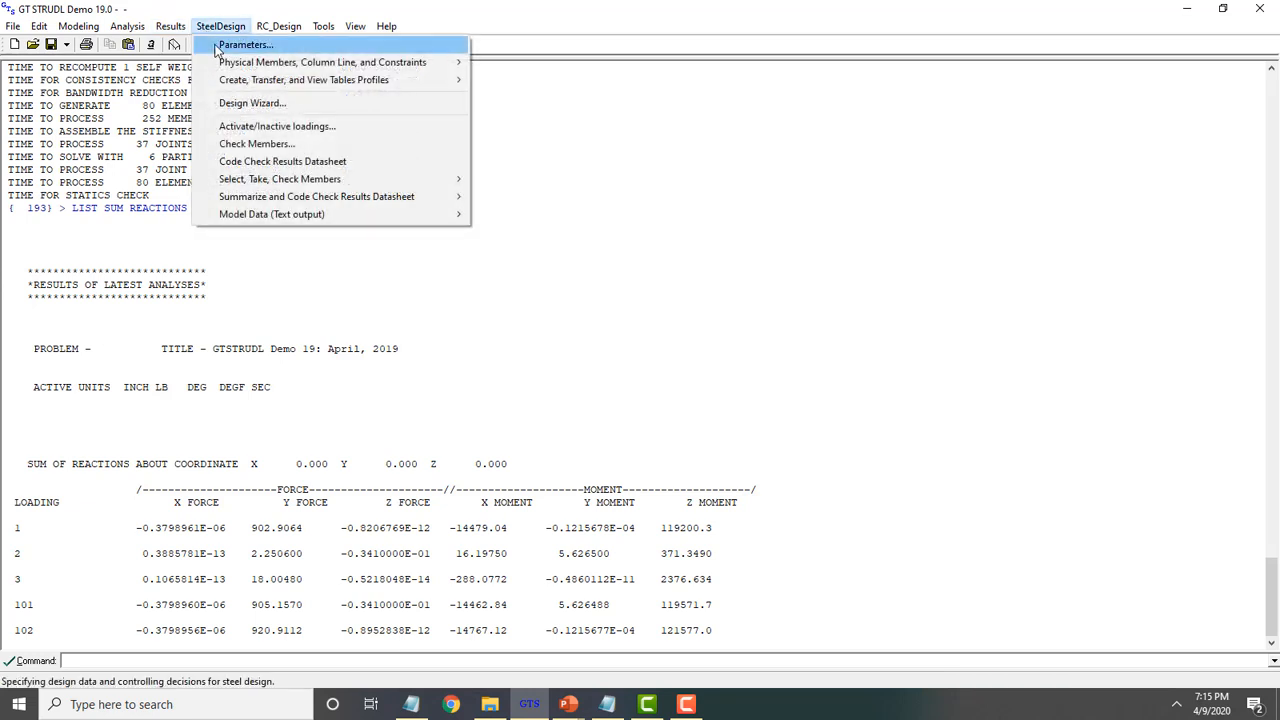
{"action": "left_click", "coordinate": [216, 50]}
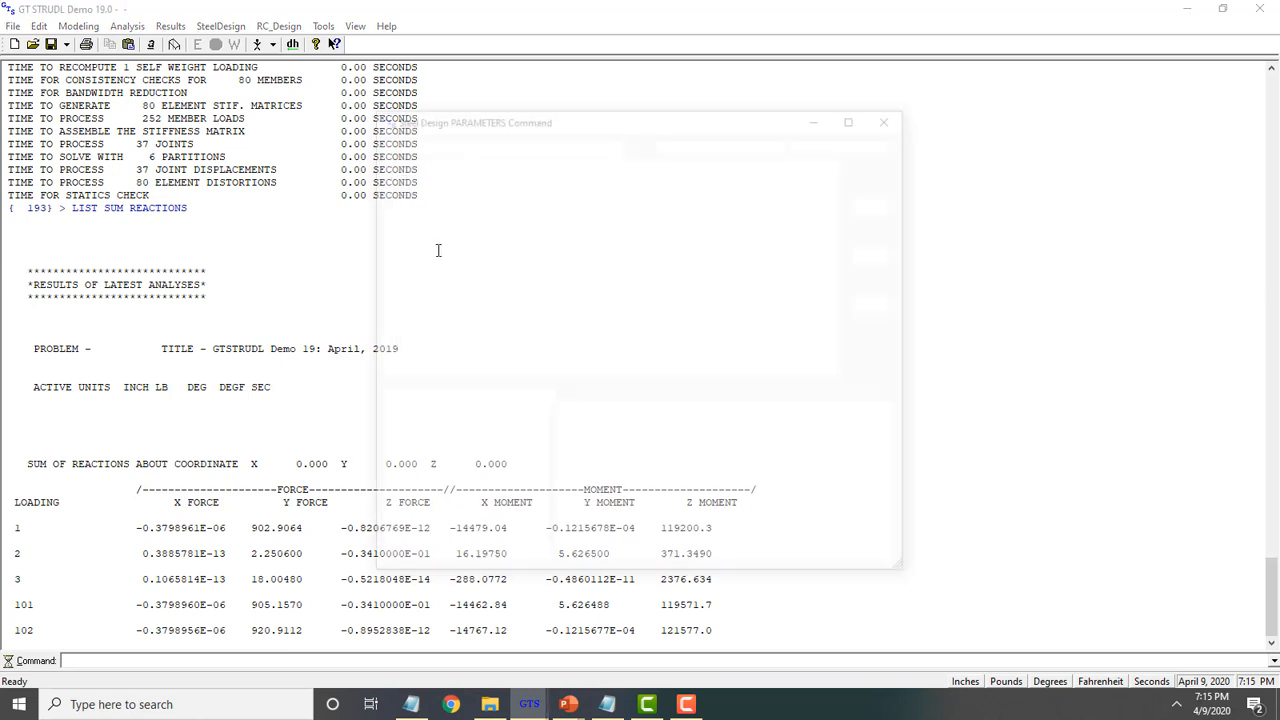
{"action": "left_click", "coordinate": [616, 143]}
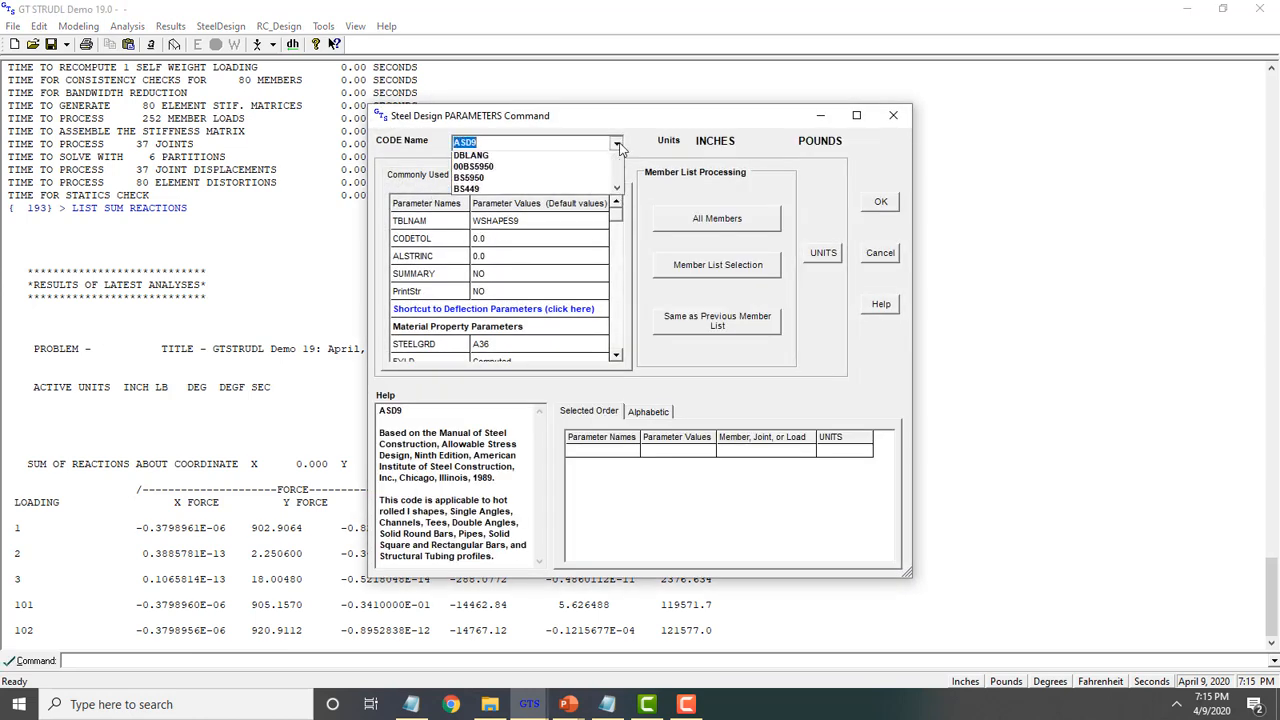
{"action": "left_click", "coordinate": [616, 160]}
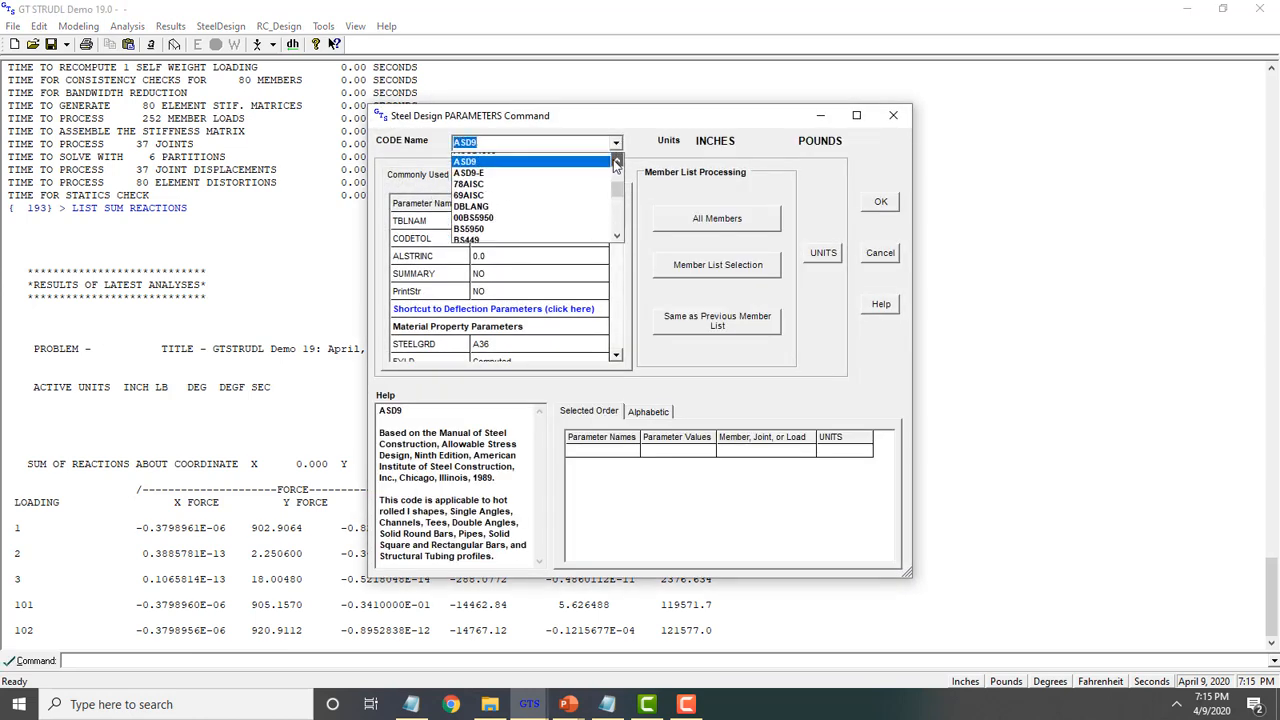
{"action": "left_click", "coordinate": [616, 160]}
{"action": "left_click", "coordinate": [616, 160]}
{"action": "left_click_drag", "start_coordinate": [620, 186], "coordinate": [623, 168]}
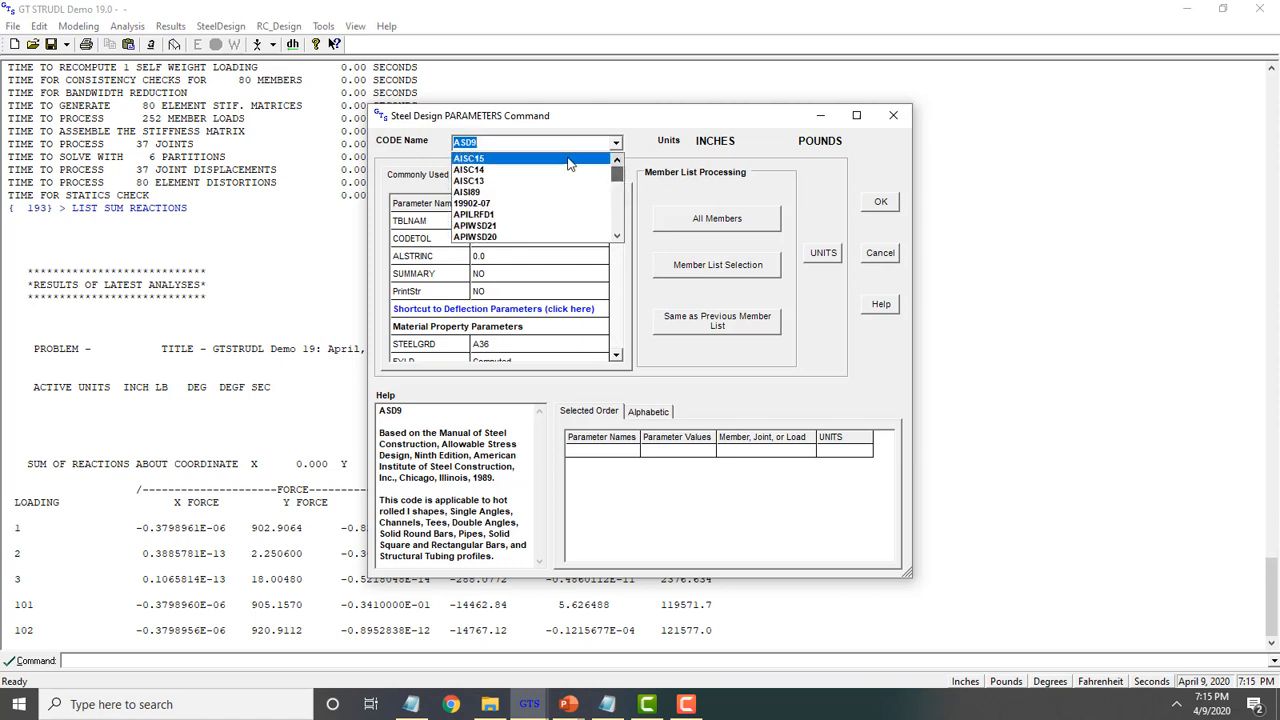
{"action": "left_click", "coordinate": [600, 158]}
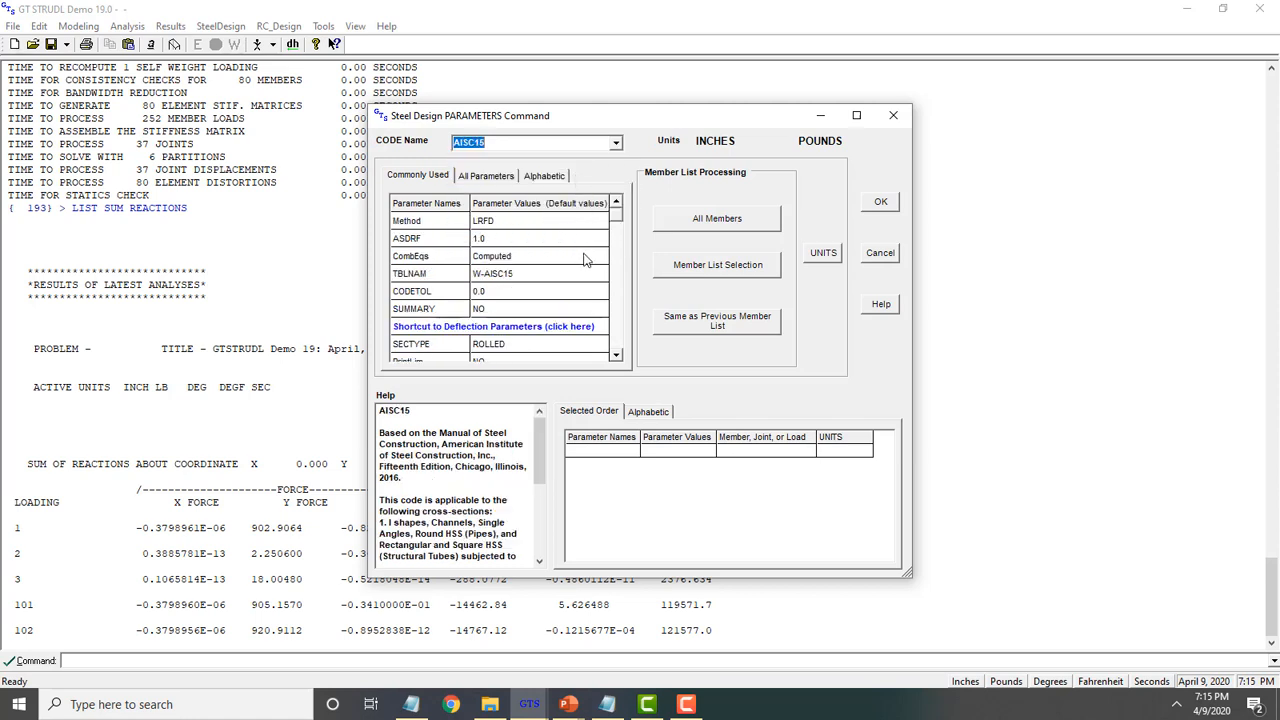
{"action": "left_click", "coordinate": [692, 229]}
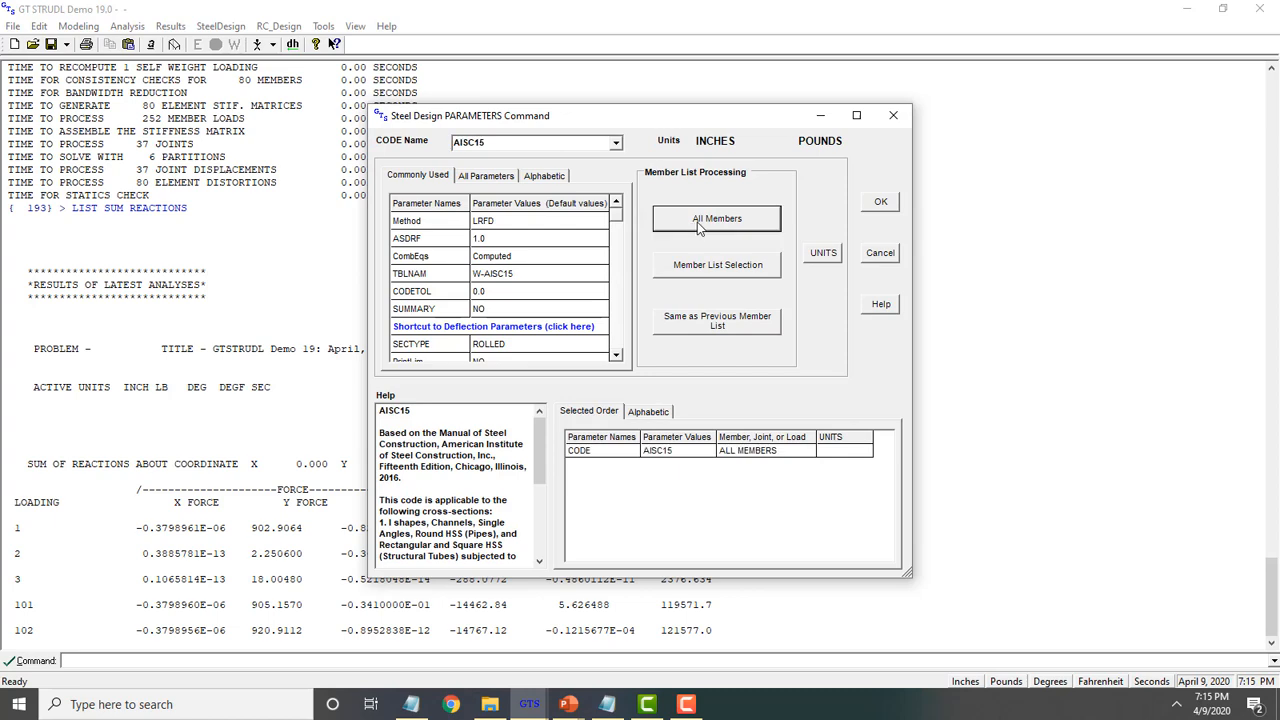
{"action": "left_click", "coordinate": [880, 203]}
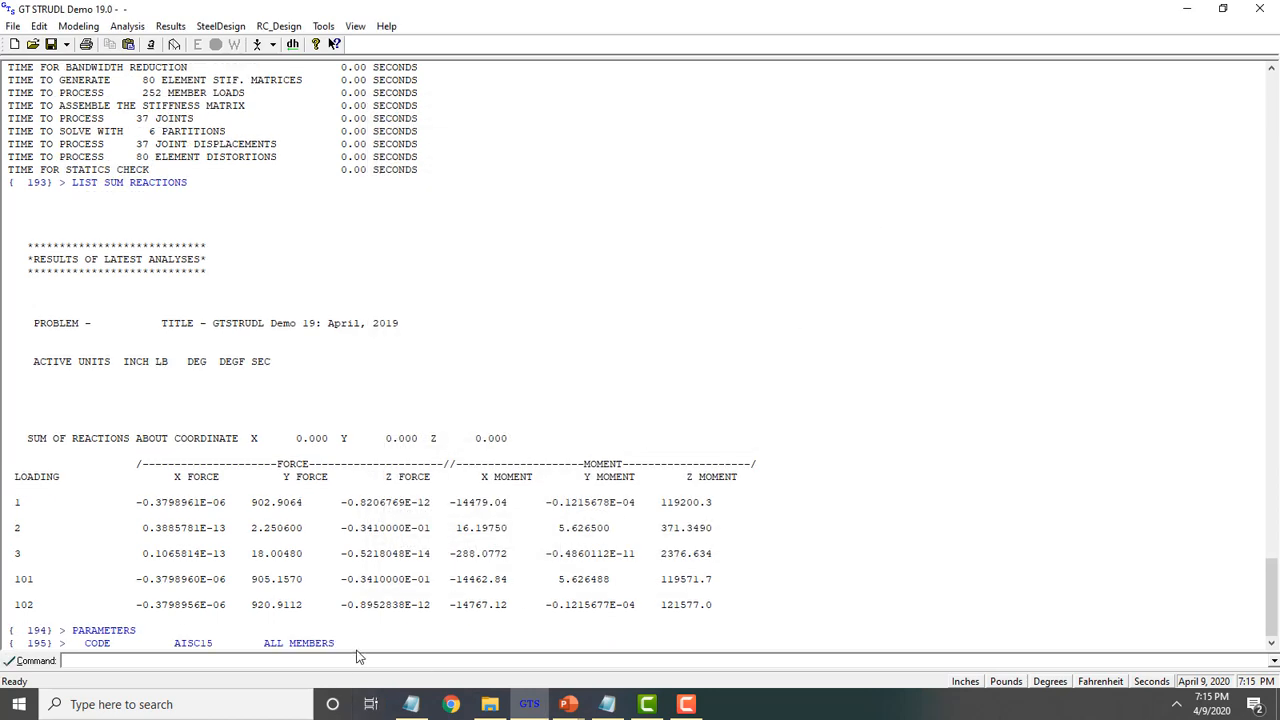
Copy the PARAMETERS command from the output into Notepad as a new line after LIST SUM REACTIONS in Chapter 14.gti
{"action": "left_click_drag", "start_coordinate": [350, 643], "coordinate": [78, 634]}
{"action": "left_click", "coordinate": [79, 637]}
{"action": "double_click", "coordinate": [84, 632]}
{"action": "key", "text": "ctrl+c"}
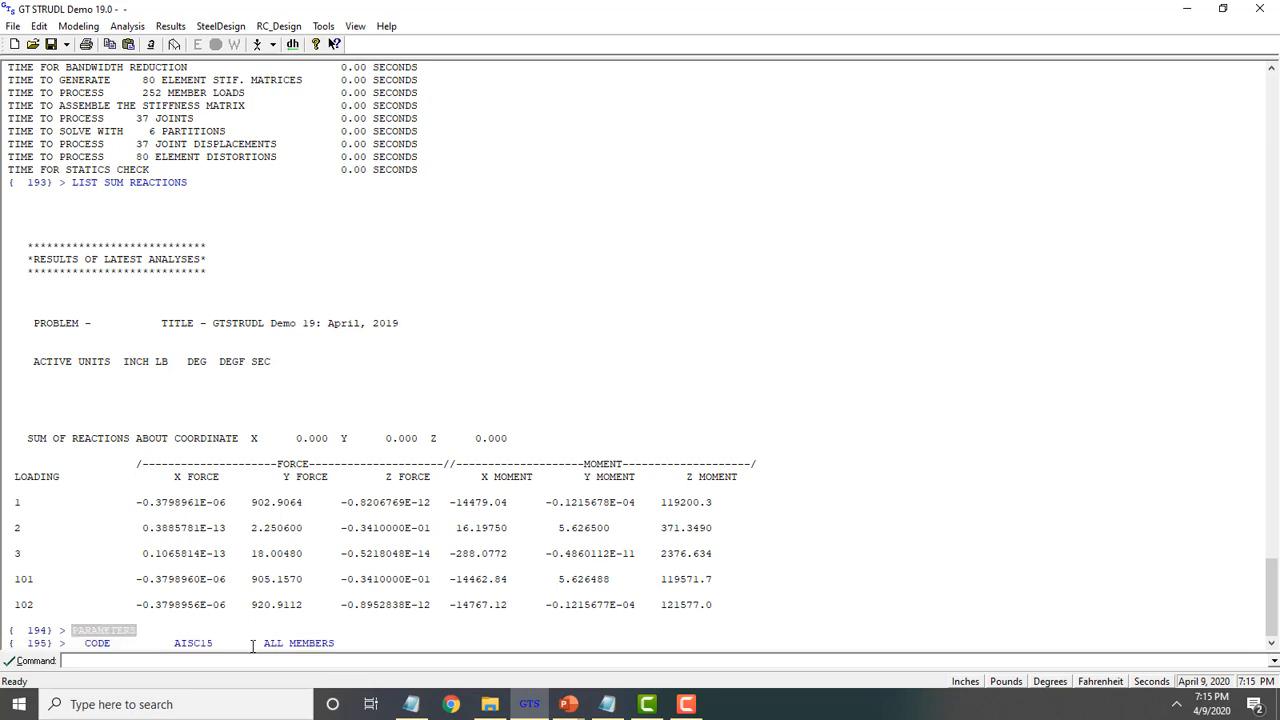
{"action": "key", "text": "alt+Tab"}
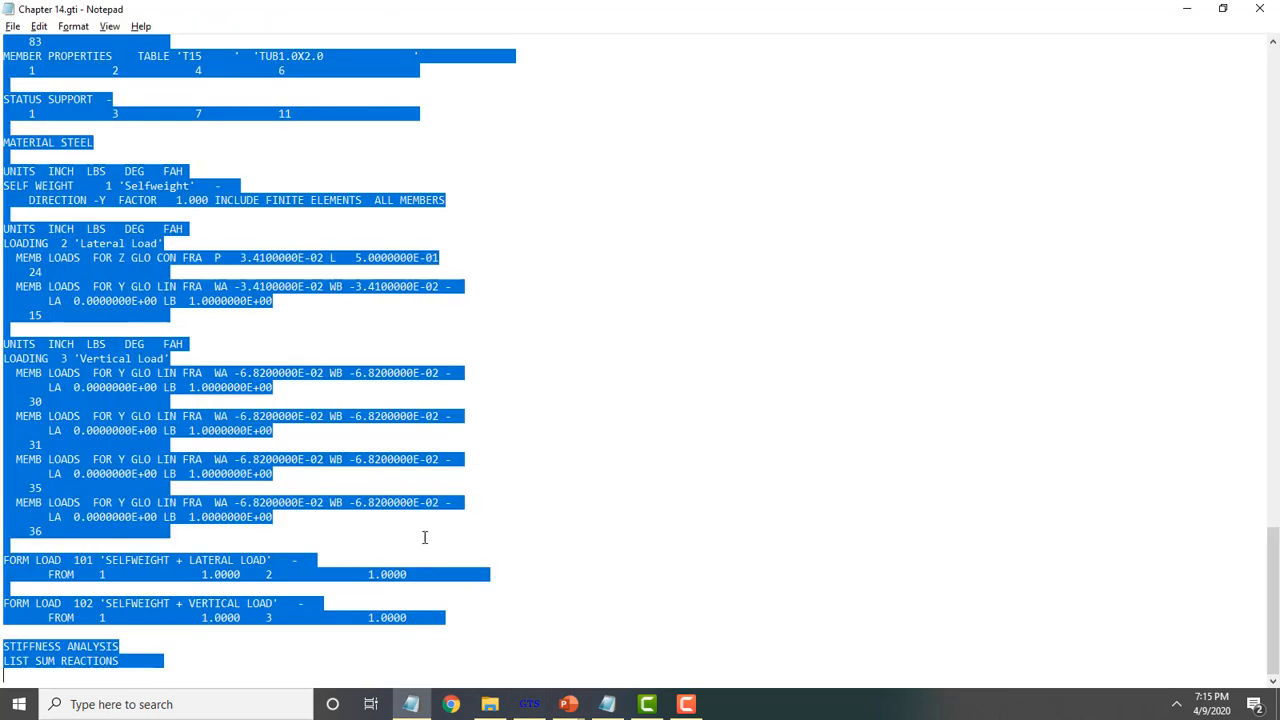
{"action": "left_click", "coordinate": [189, 672]}
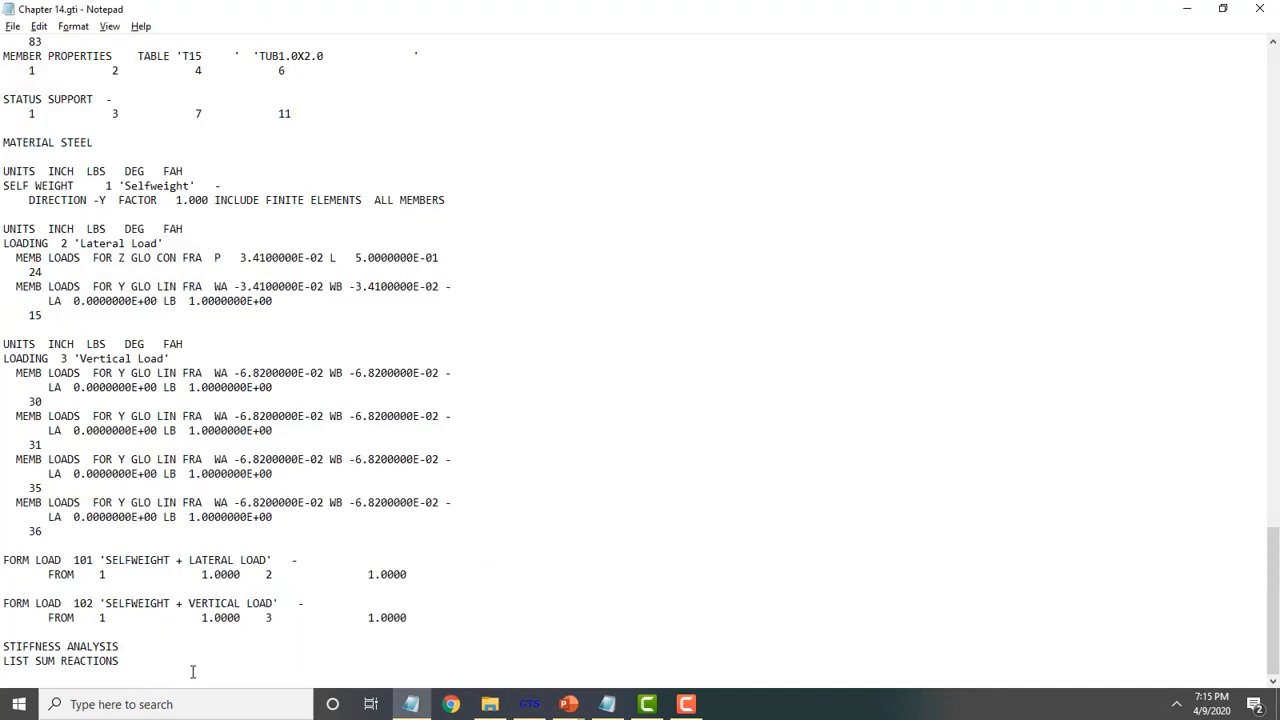
{"action": "key", "text": "ctrl+v"}
{"action": "key", "text": "Return"}
Copy the "CODE AISC15 ALL MEMBERS" line from the GT STRUDL output into Chapter 14.gti below PARAMETERS
{"action": "key", "text": "alt+Tab"}
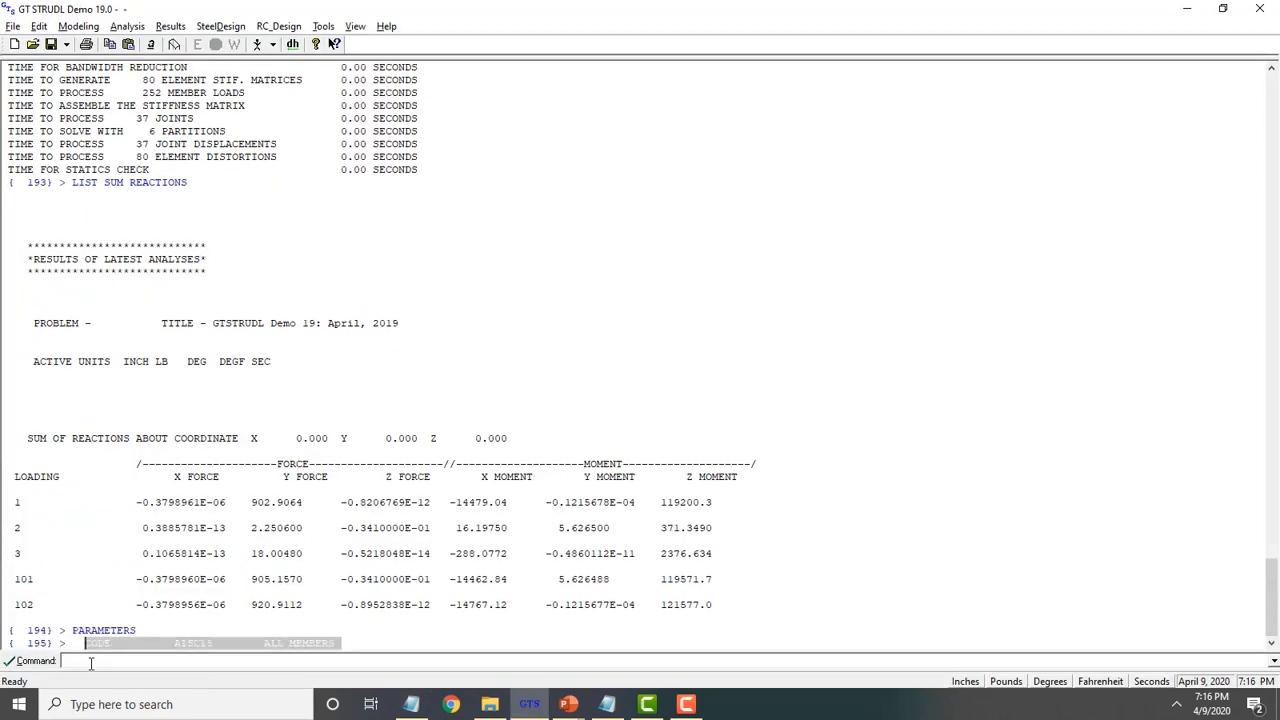
{"action": "key", "text": "alt+Tab"}
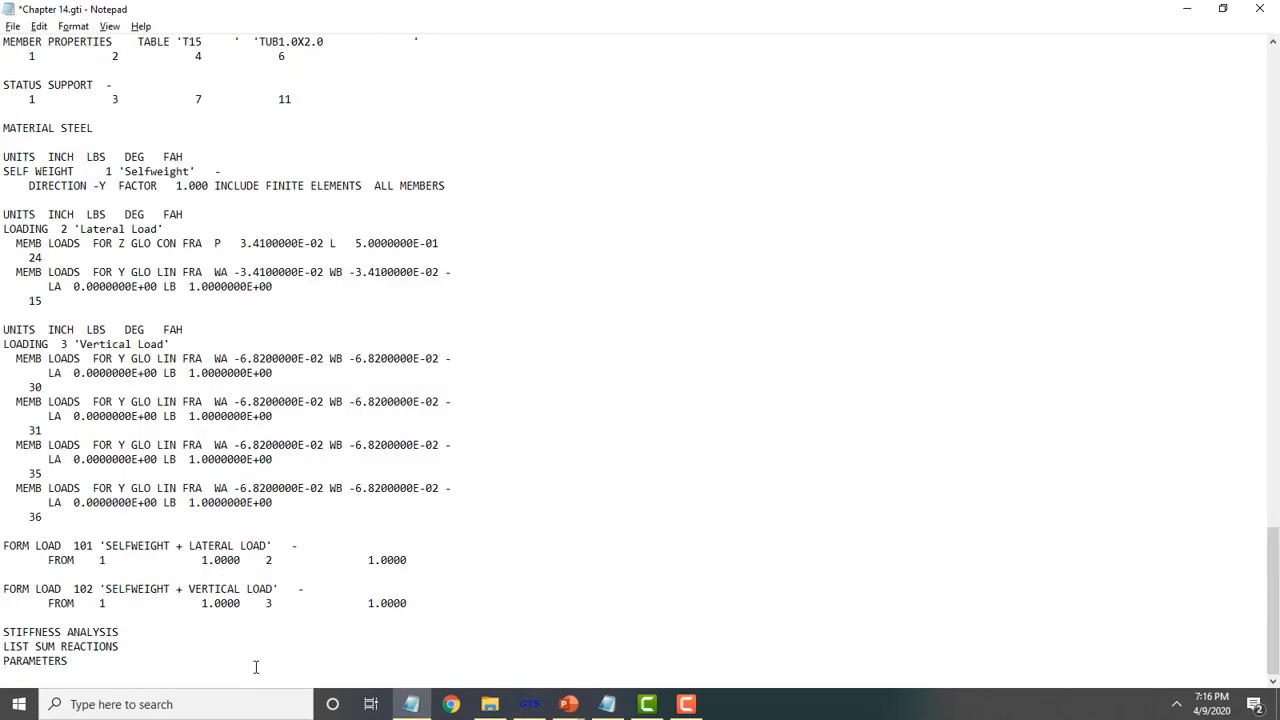
{"action": "type", "text": "CODE          AISC15        ALL MEMBERS"}
{"action": "key", "text": "Return"}
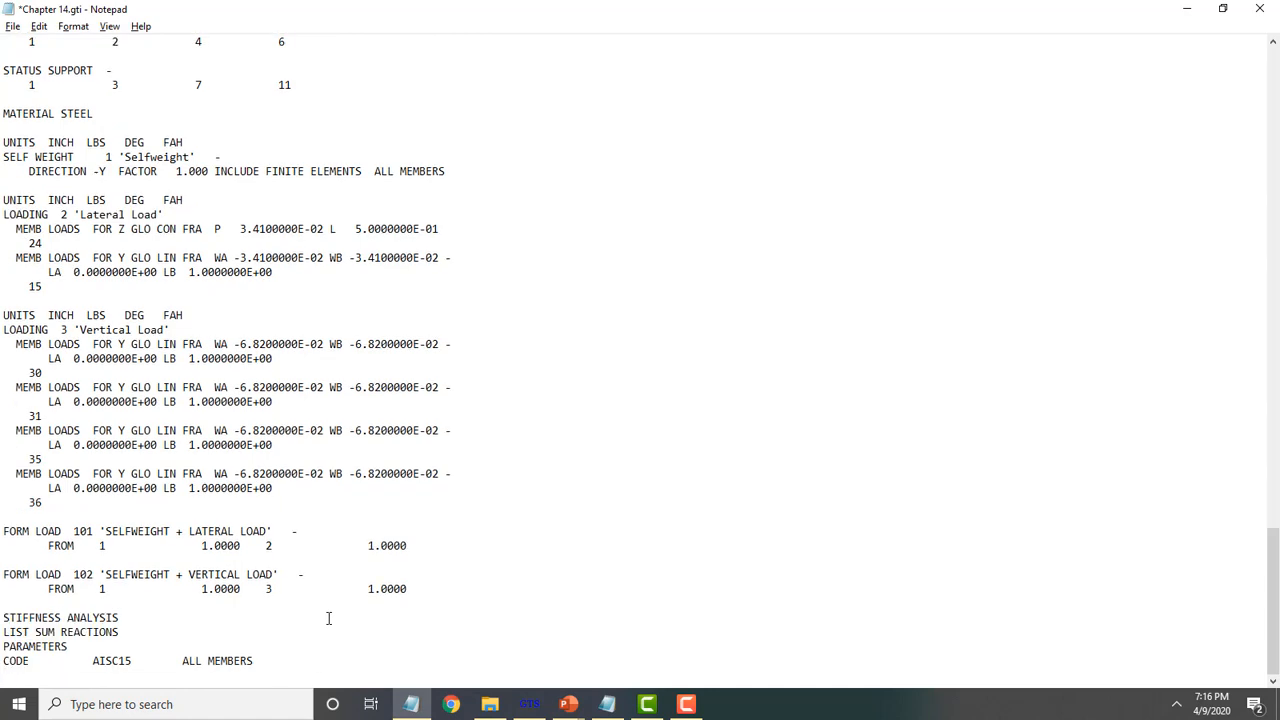
In GT STRUDL, set the steel design parameter STEELGRD to A992 for all members and issue the command
{"action": "key", "text": "alt+Tab"}
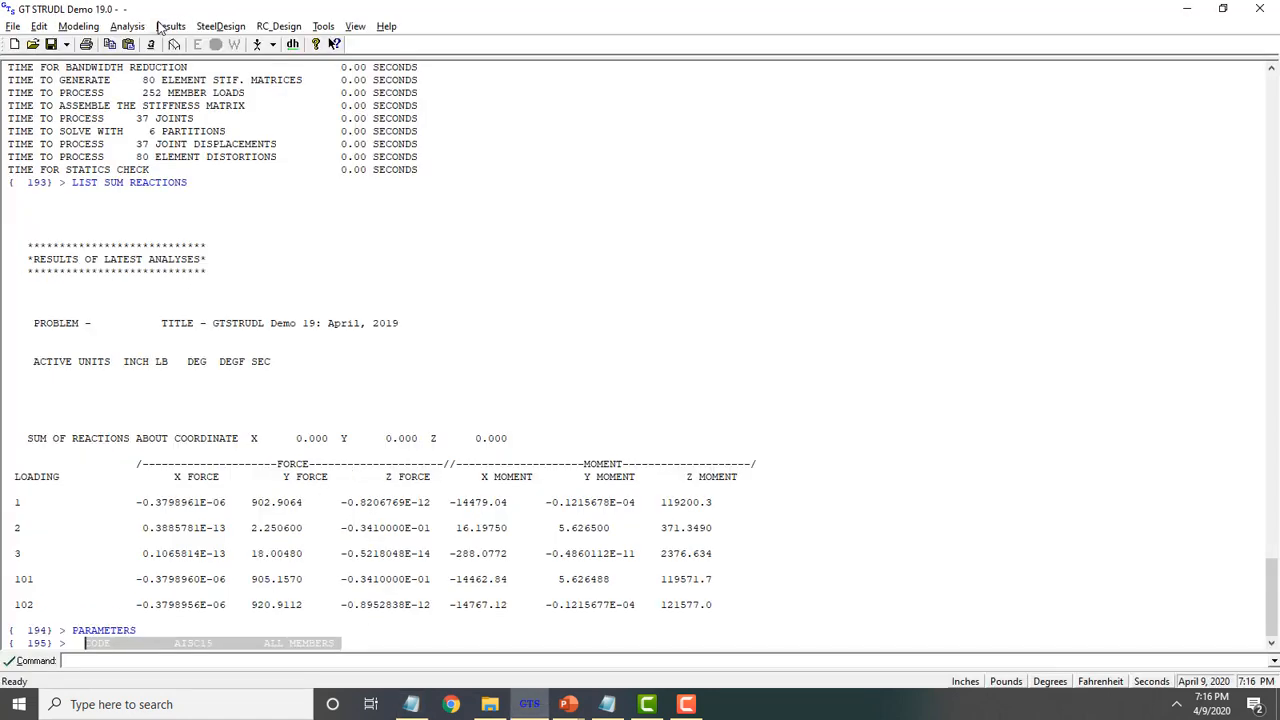
{"action": "left_click", "coordinate": [221, 28]}
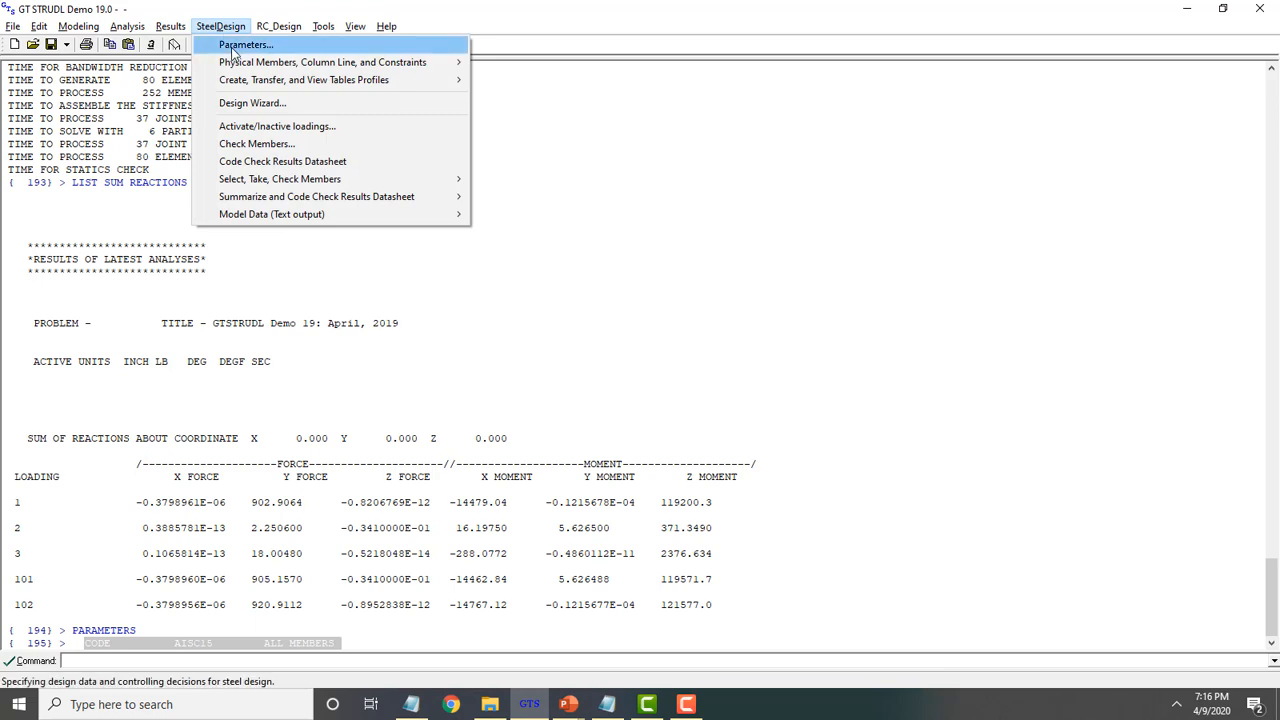
{"action": "left_click", "coordinate": [240, 45]}
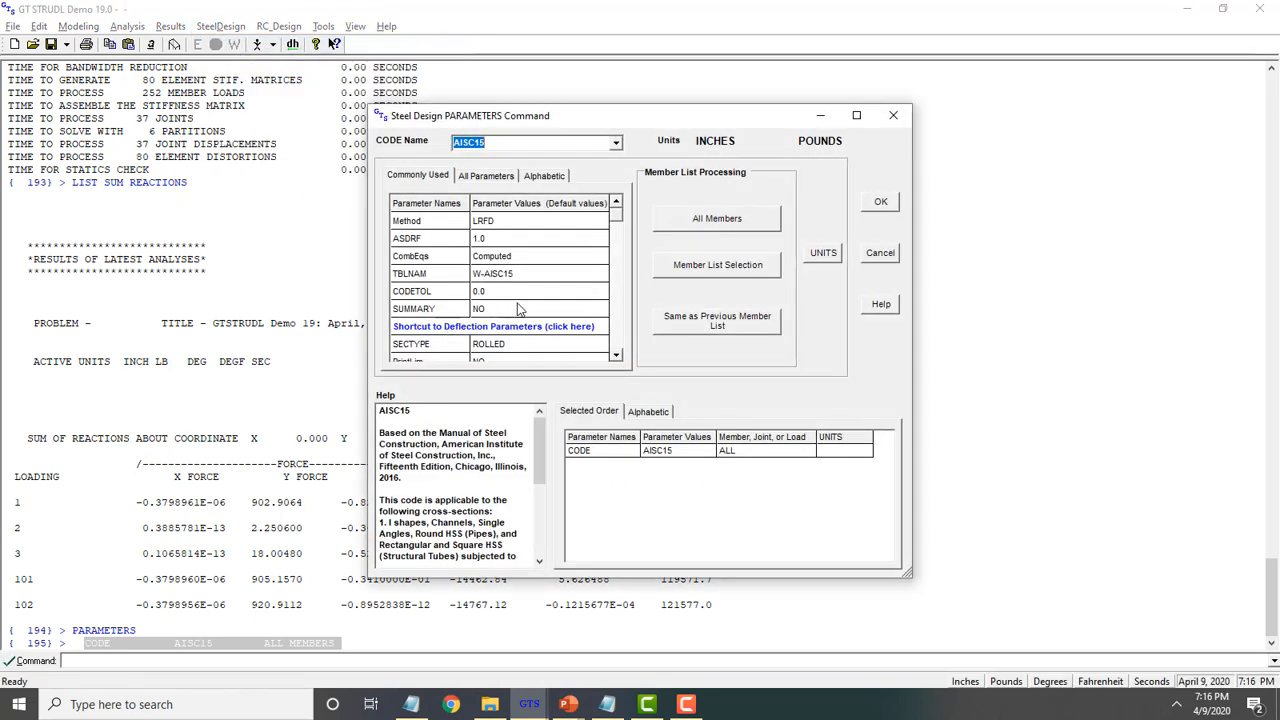
{"action": "left_click", "coordinate": [622, 236]}
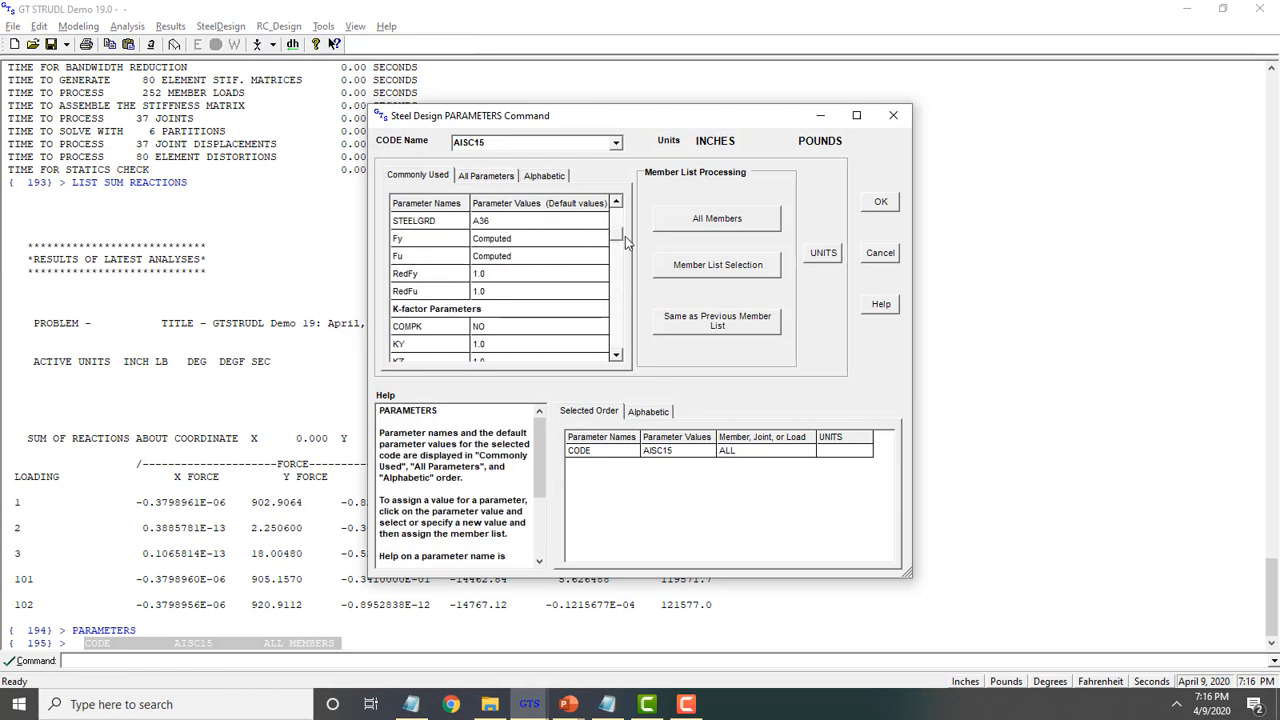
{"action": "left_click_drag", "start_coordinate": [625, 236], "coordinate": [628, 238]}
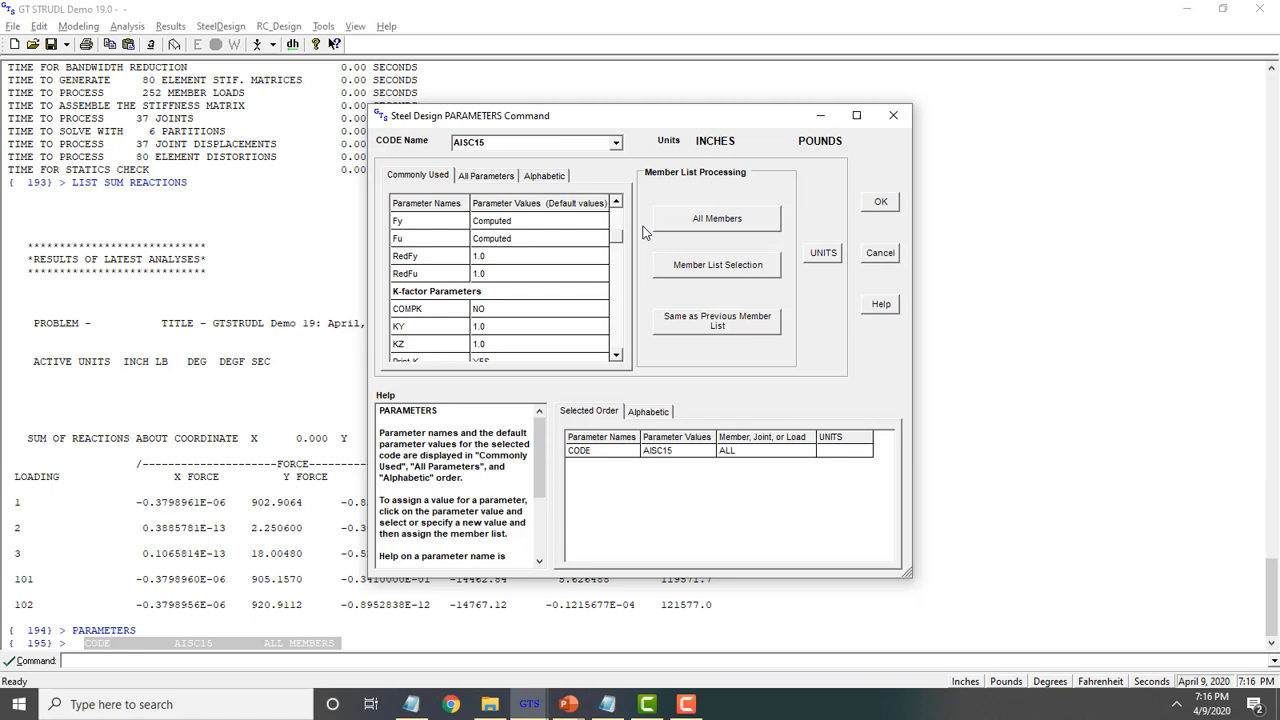
{"action": "left_click", "coordinate": [584, 221]}
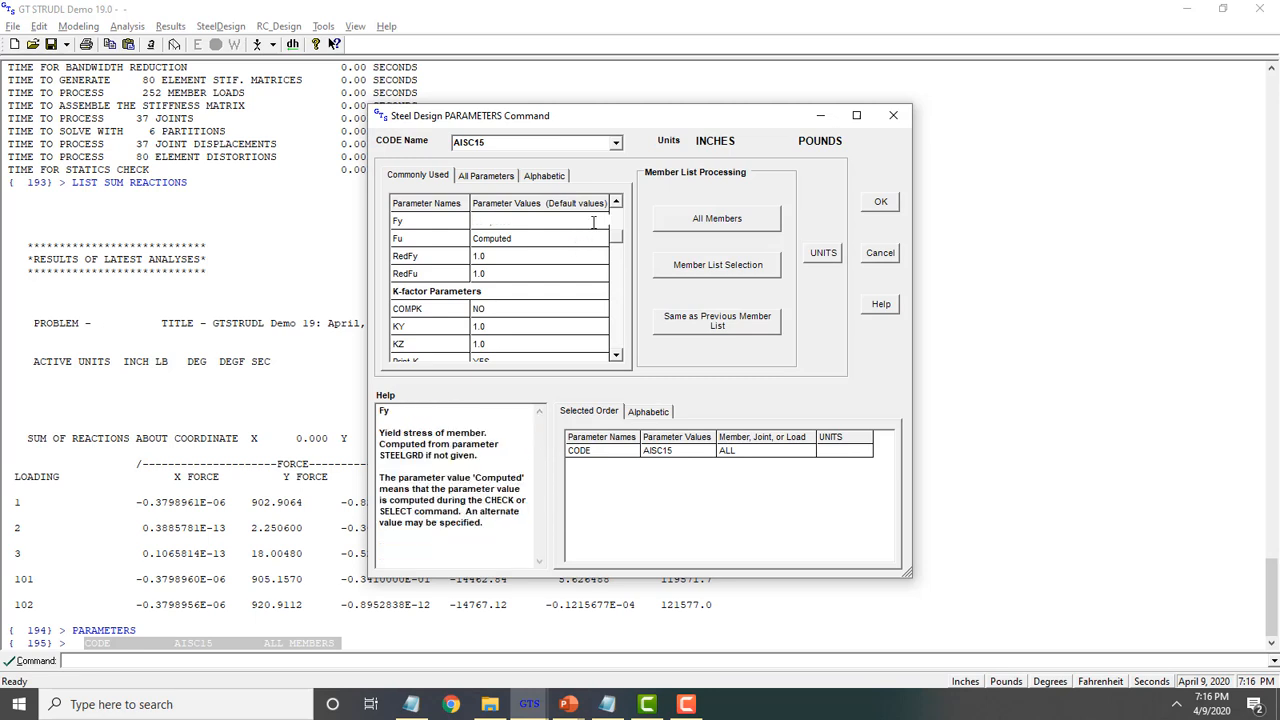
{"action": "left_click", "coordinate": [616, 203]}
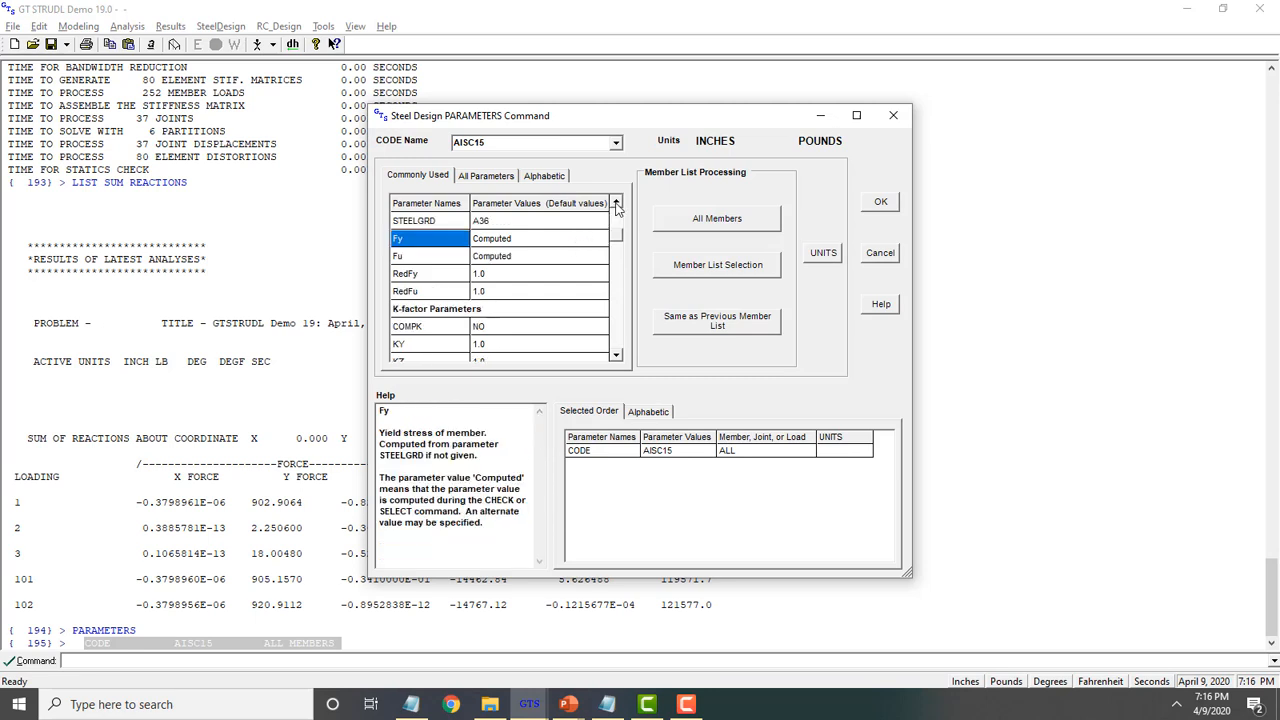
{"action": "left_click", "coordinate": [570, 222]}
{"action": "left_click", "coordinate": [598, 222]}
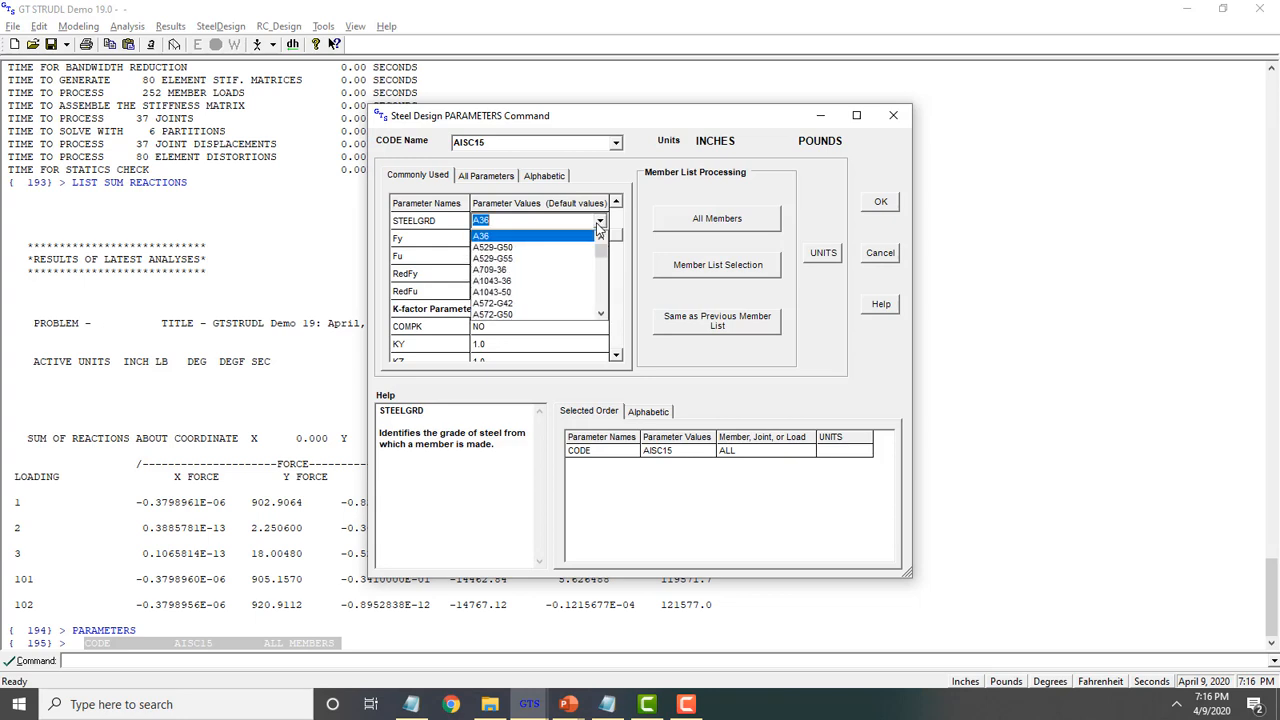
{"action": "left_click", "coordinate": [601, 315]}
{"action": "left_click", "coordinate": [601, 315]}
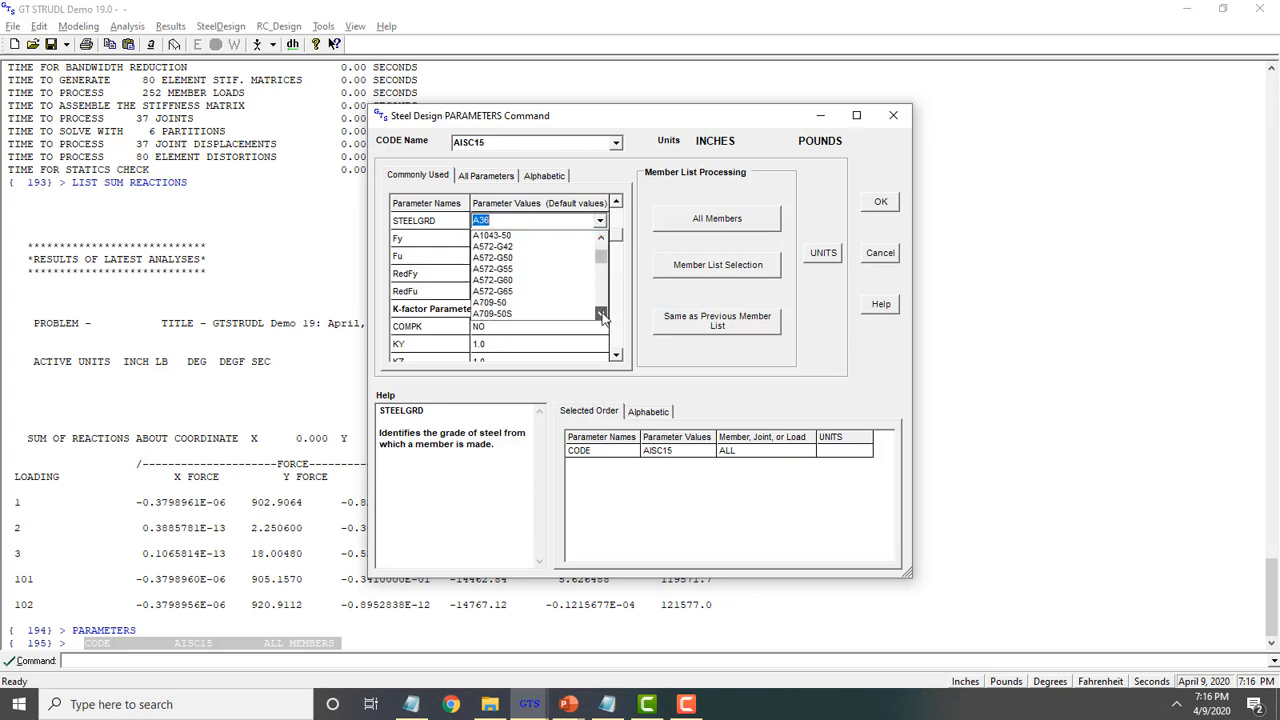
{"action": "left_click", "coordinate": [601, 315]}
{"action": "left_click", "coordinate": [601, 315]}
{"action": "left_click", "coordinate": [601, 315]}
{"action": "left_click", "coordinate": [601, 315]}
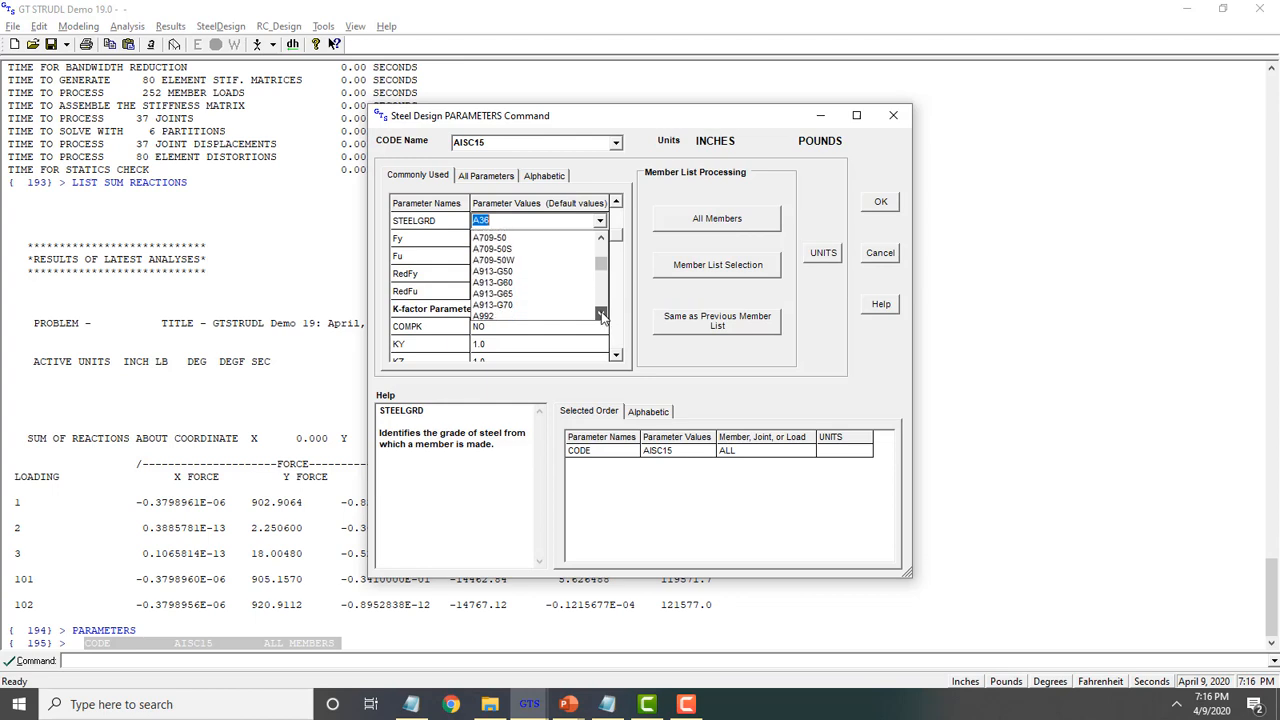
{"action": "left_click", "coordinate": [601, 315]}
{"action": "left_click", "coordinate": [511, 248]}
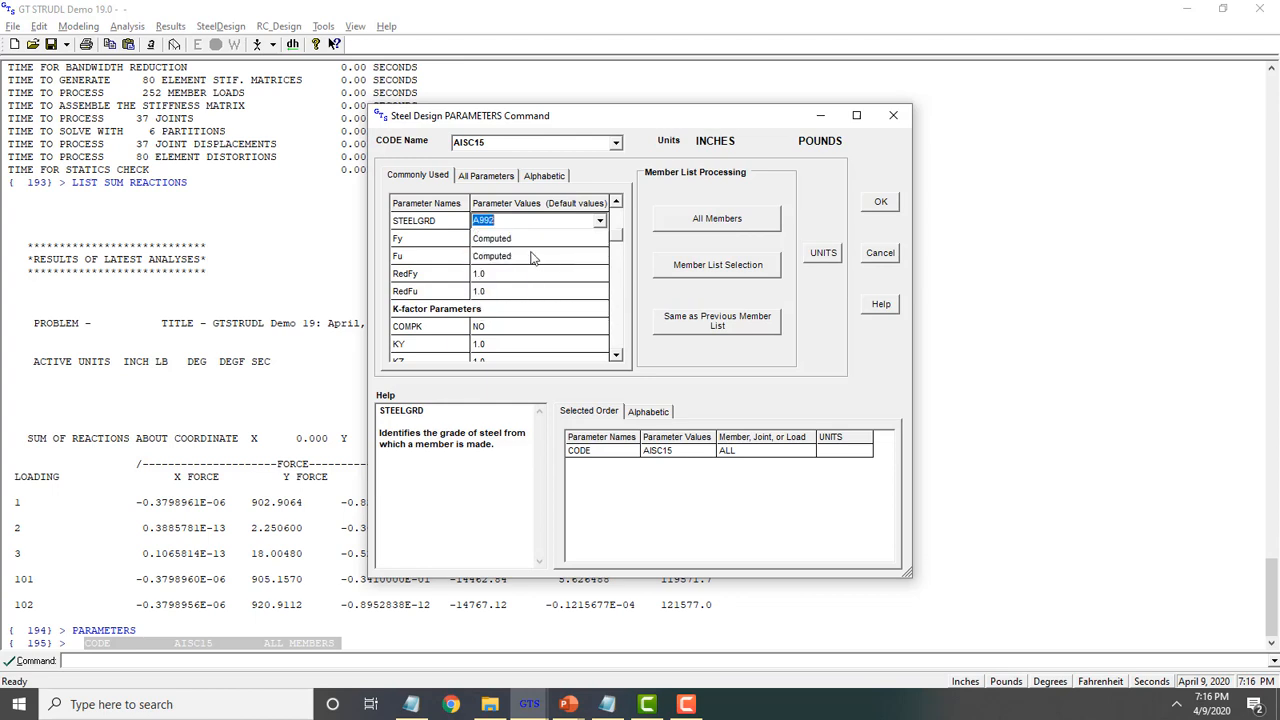
{"action": "left_click", "coordinate": [703, 222]}
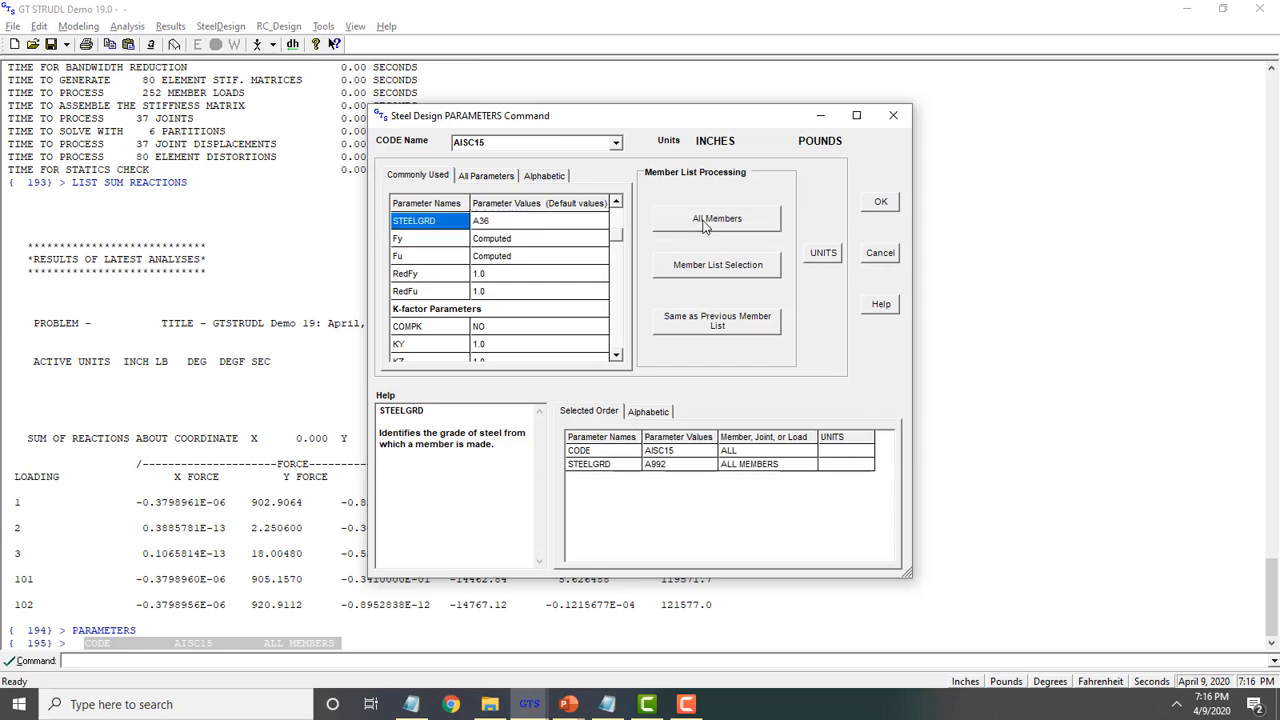
{"action": "left_click", "coordinate": [881, 204]}
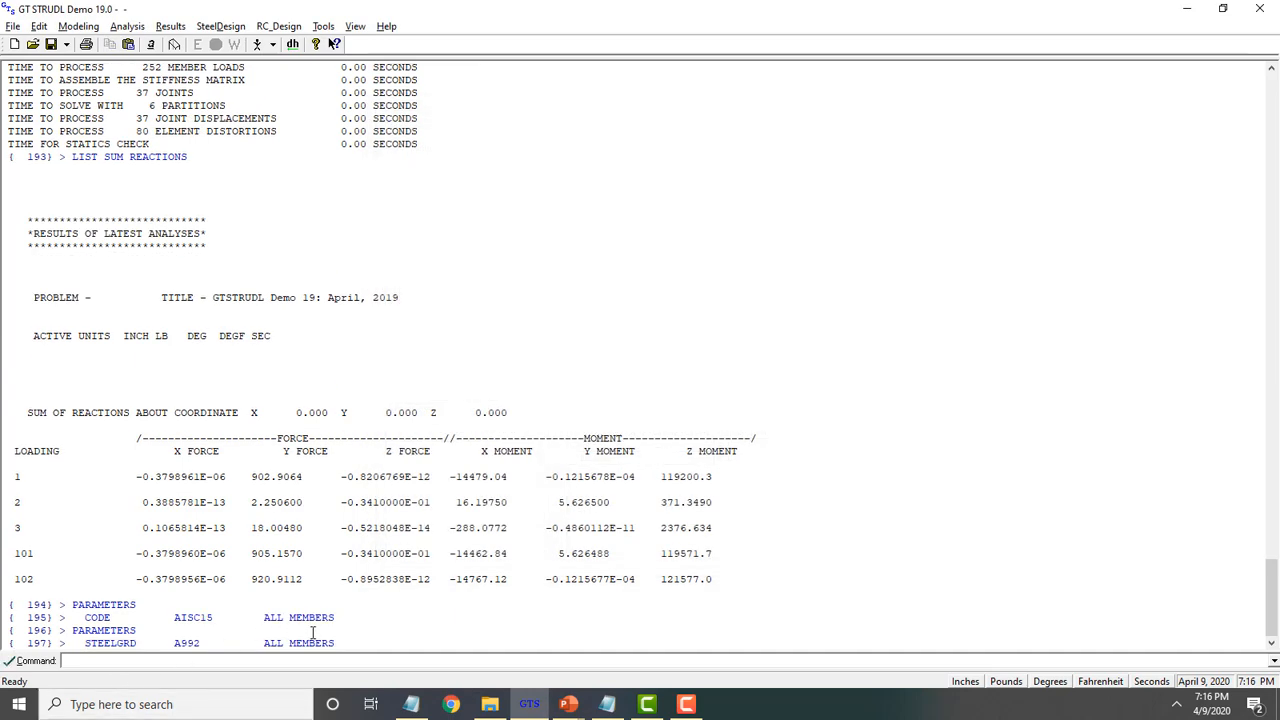
Copy the "STEELGRD A992 ALL MEMBERS" line from the GT STRUDL output into Chapter 14.gti in Notepad below the CODE line
{"action": "mouse_move", "coordinate": [337, 640]}
{"action": "left_mouse_down"}
{"action": "mouse_move", "coordinate": [112, 642]}
{"action": "mouse_move", "coordinate": [337, 645]}
{"action": "left_mouse_up"}
{"action": "key", "text": "ctrl+c"}
{"action": "left_click", "coordinate": [84, 642]}
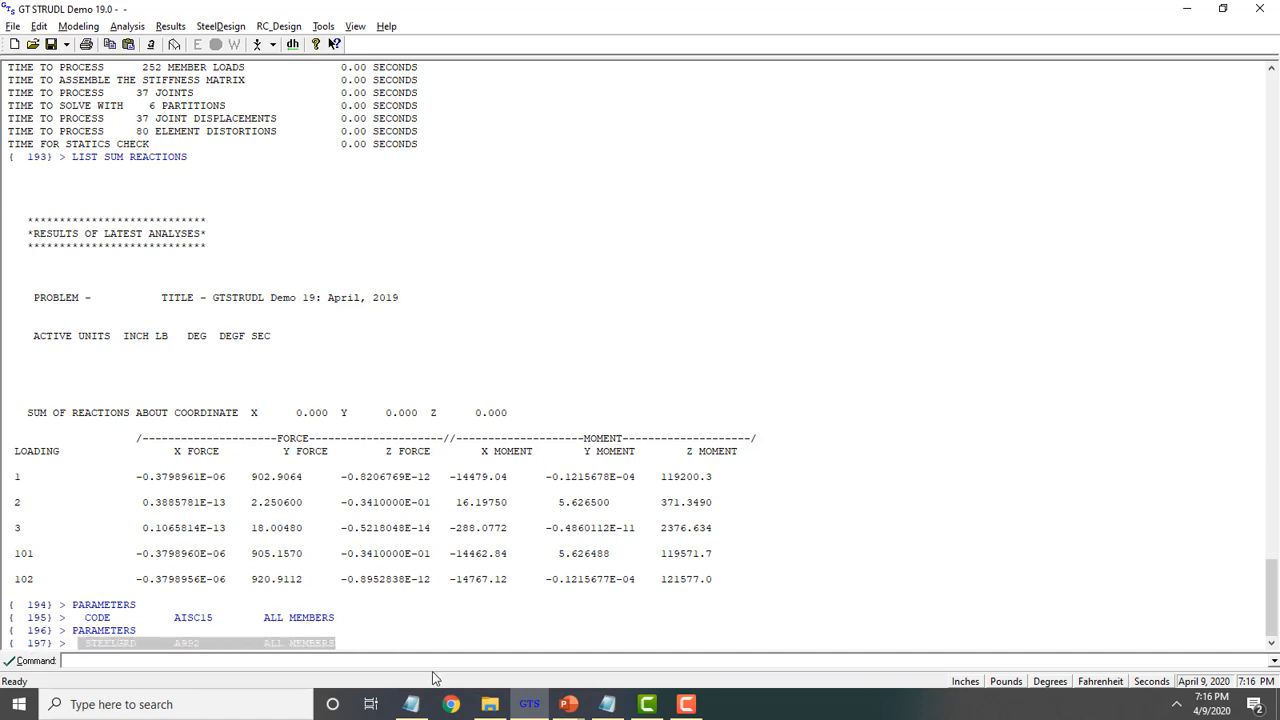
{"action": "left_click", "coordinate": [410, 704]}
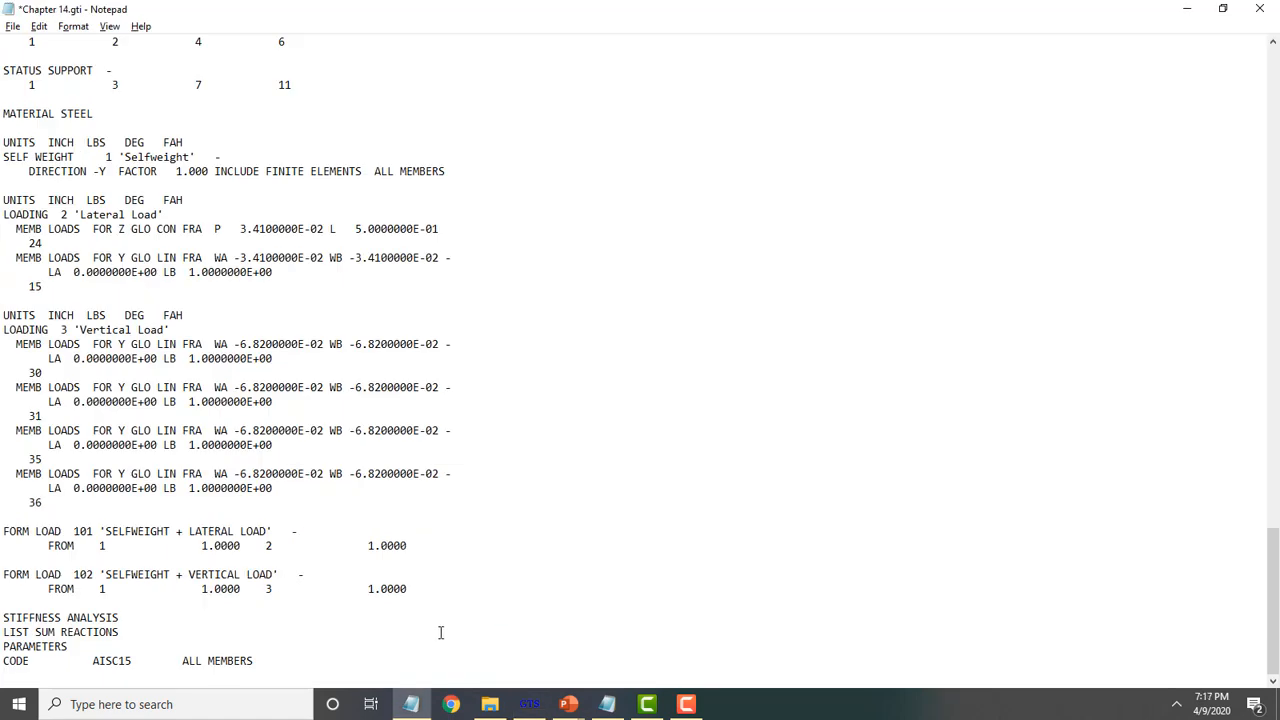
{"action": "key", "text": "ctrl+v"}
{"action": "key", "text": "alt+Tab"}
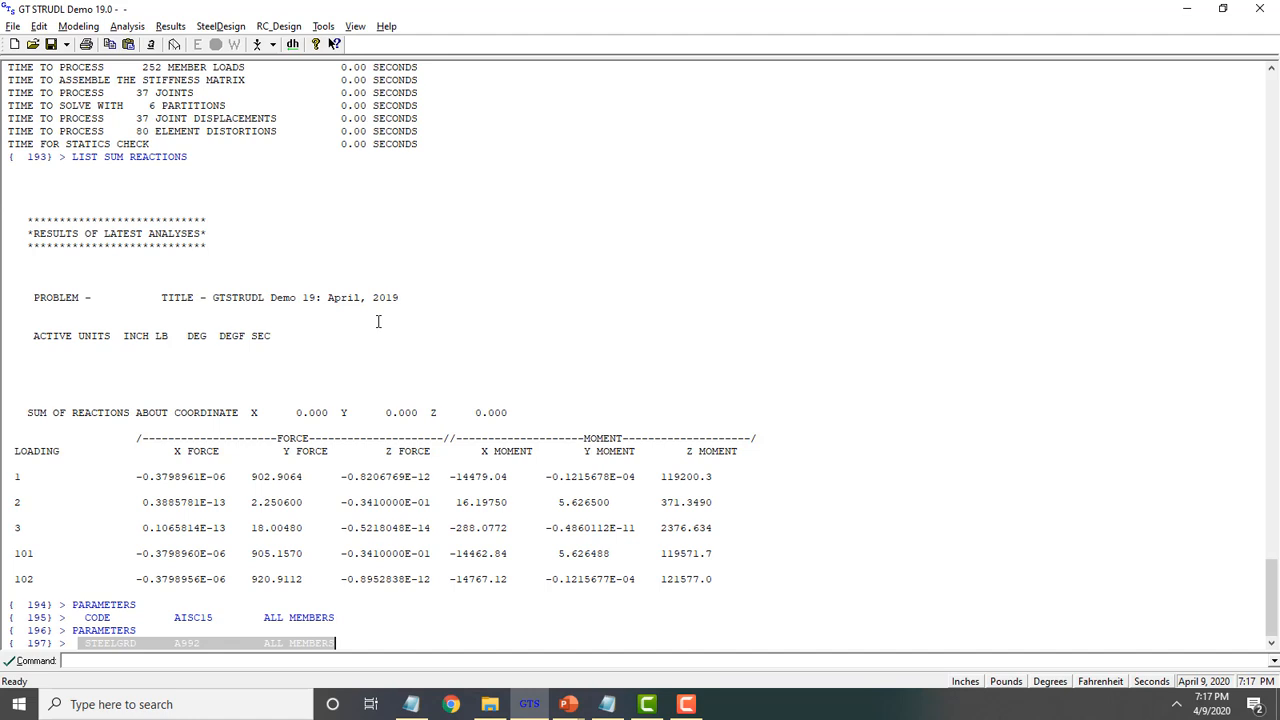
In Chapter 14.gti, add a $ comment above PARAMETERS stating who "INSERTED THESE COMMANDS ON 4-9-2020", and save the file
{"action": "key", "text": "alt+Tab"}
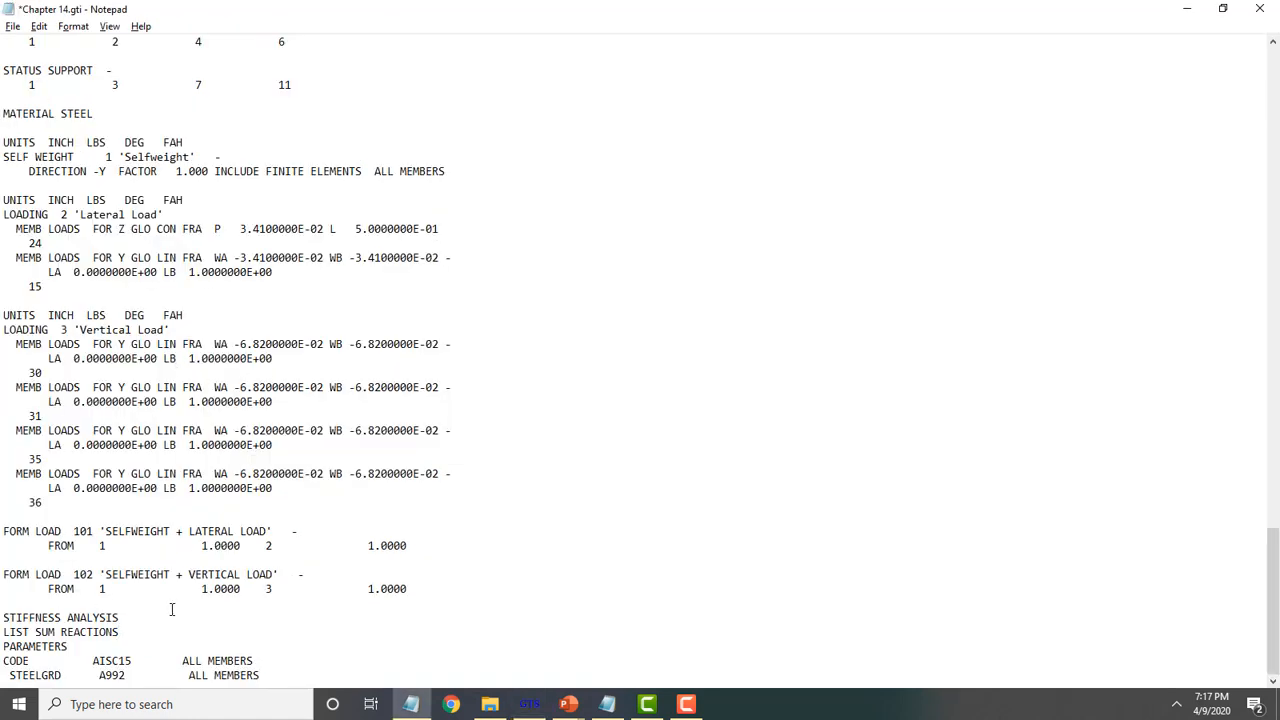
{"action": "key", "text": "Return"}
{"action": "type", "text": "$"}
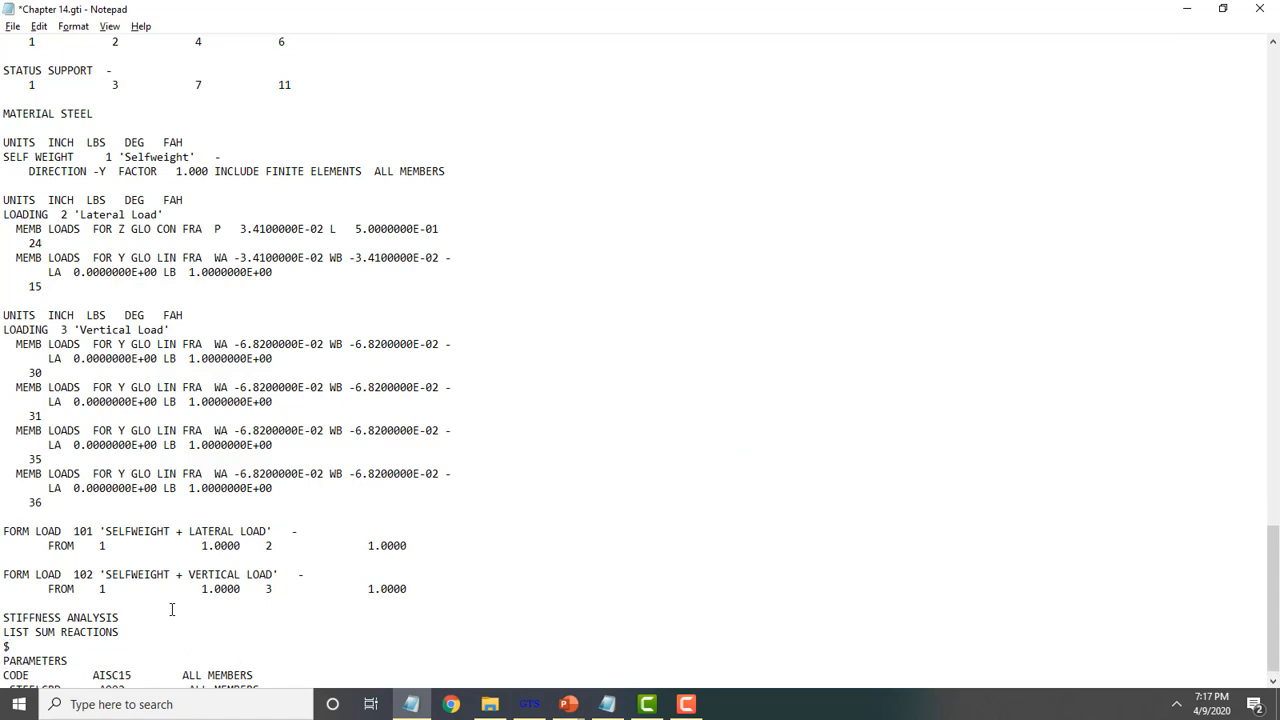
{"action": "type", "text": "RAVI INSERTED THESE COMMAN"}
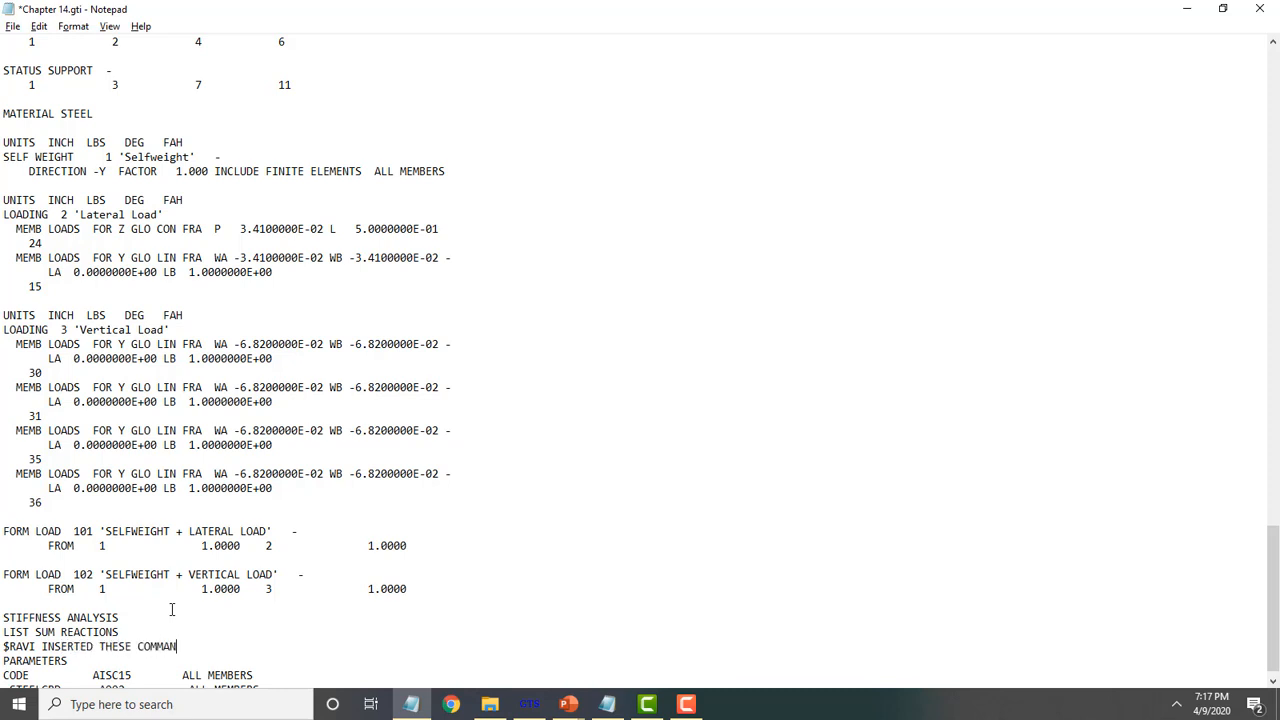
{"action": "type", "text": "DS ON 4-9-2020"}
{"action": "left_click", "coordinate": [12, 26]}
{"action": "left_click", "coordinate": [37, 97]}
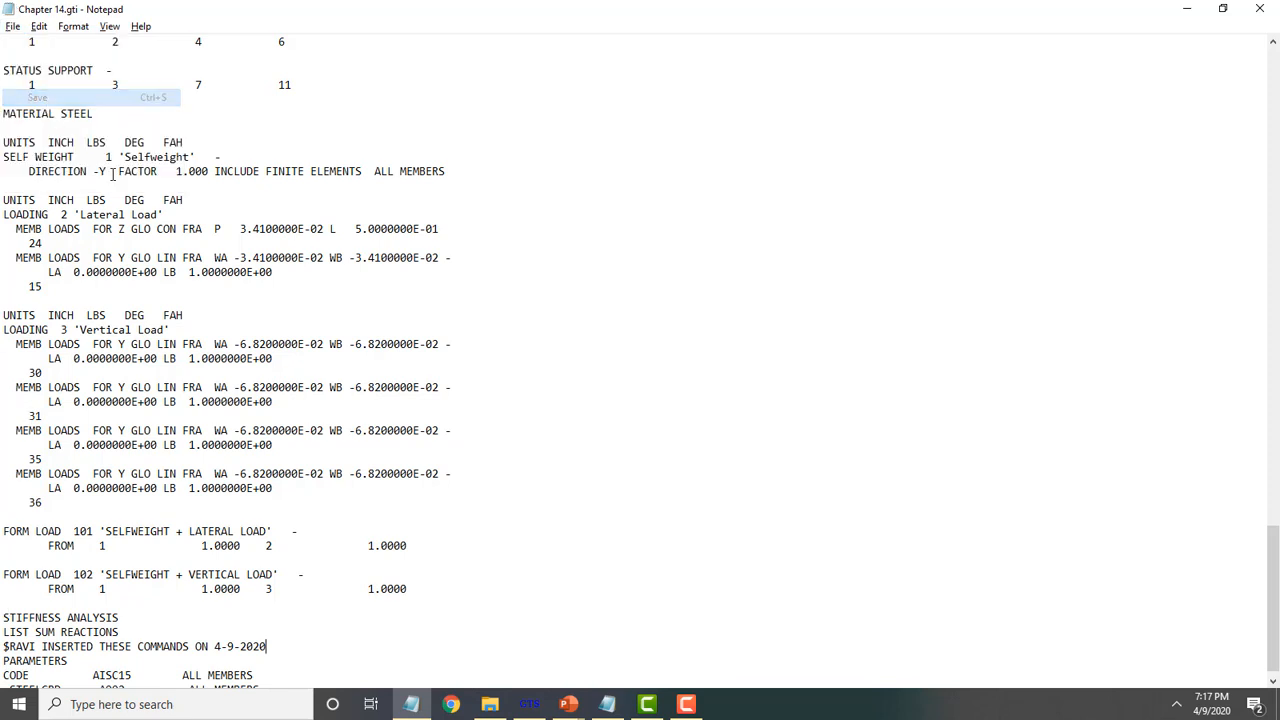
In GT STRUDL, inactivate all loadings and activate only load combinations 101 and 102
{"action": "key", "text": "alt+Tab"}
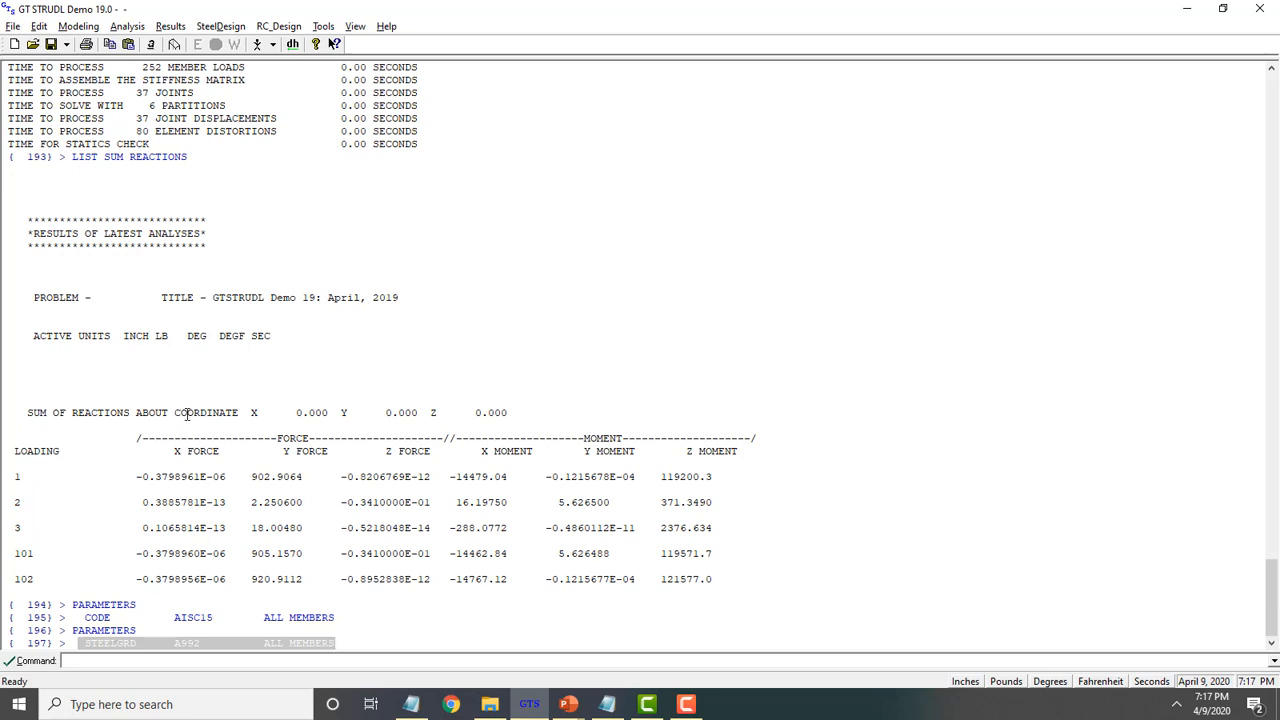
{"action": "key", "text": "alt+Tab"}
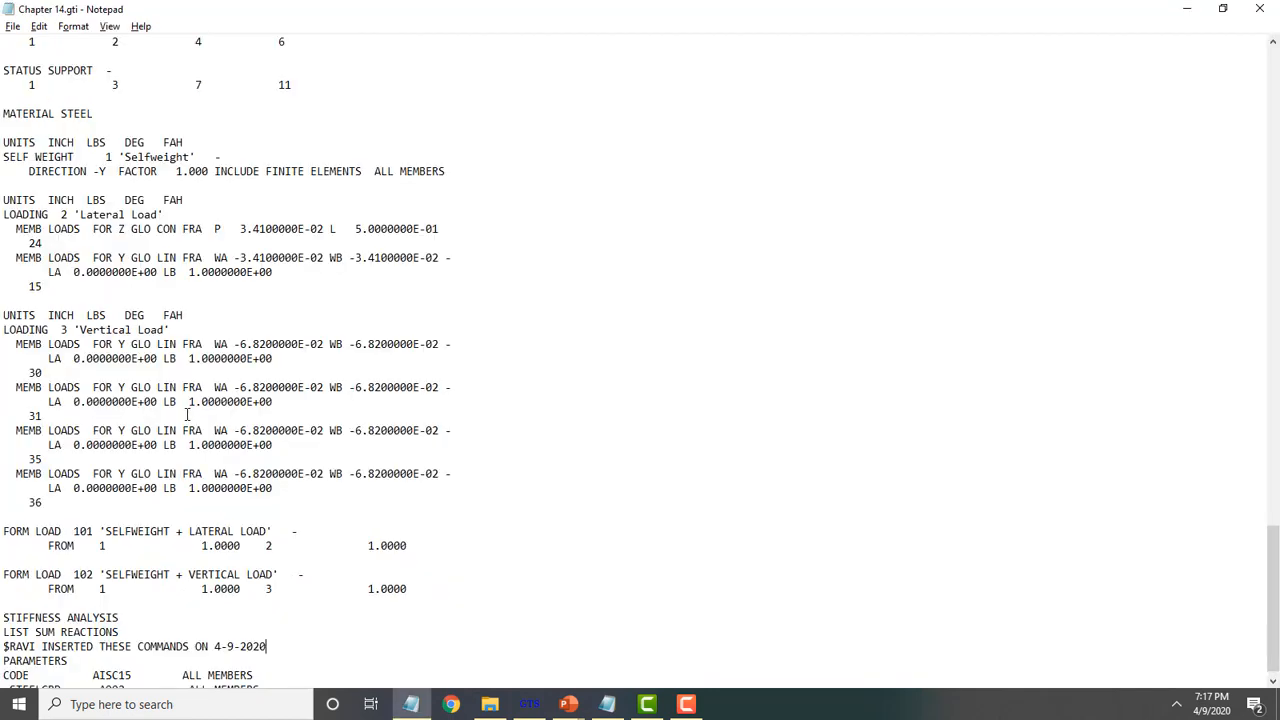
{"action": "key", "text": "alt+Tab"}
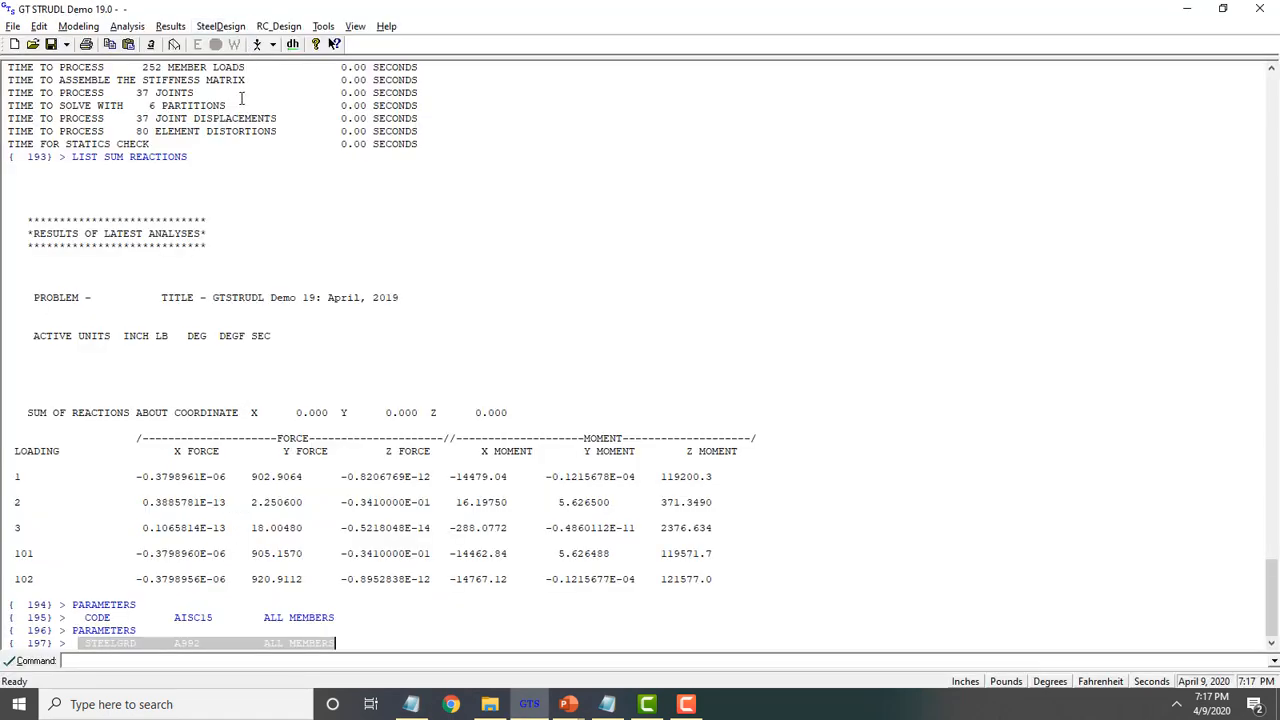
{"action": "left_click", "coordinate": [163, 26]}
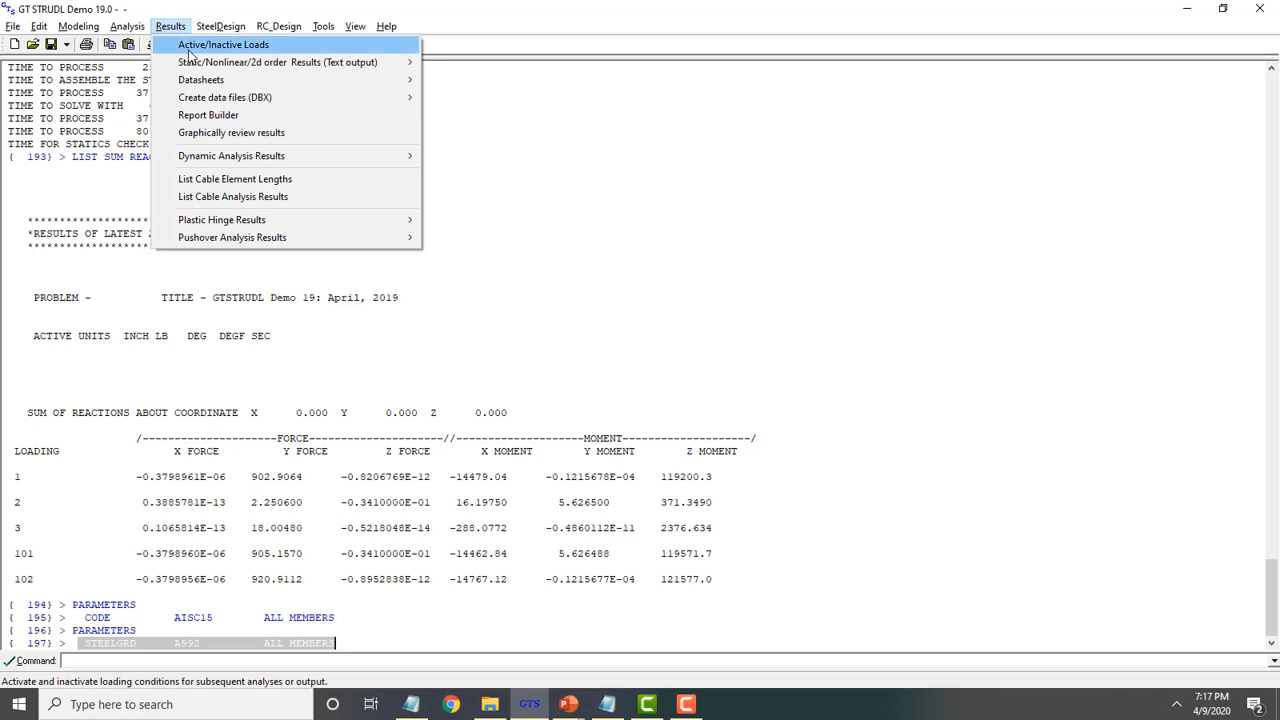
{"action": "left_click", "coordinate": [189, 48]}
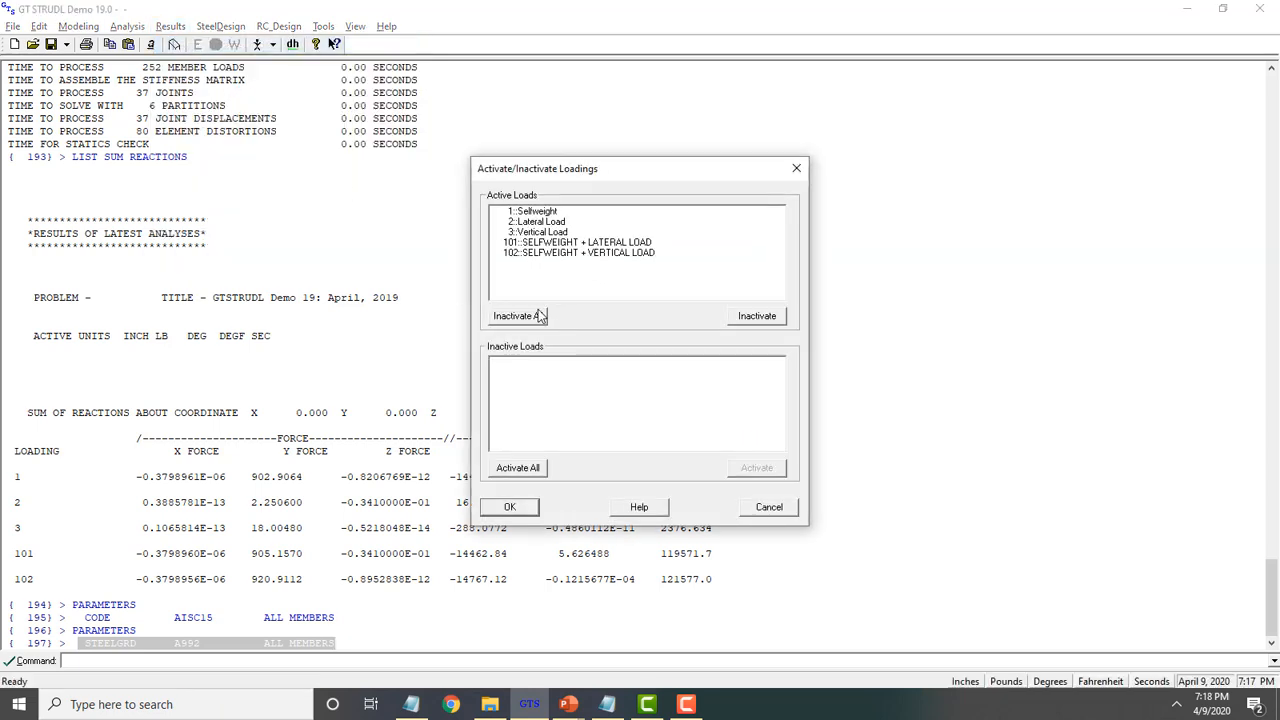
{"action": "left_click", "coordinate": [536, 316]}
{"action": "left_click", "coordinate": [584, 395]}
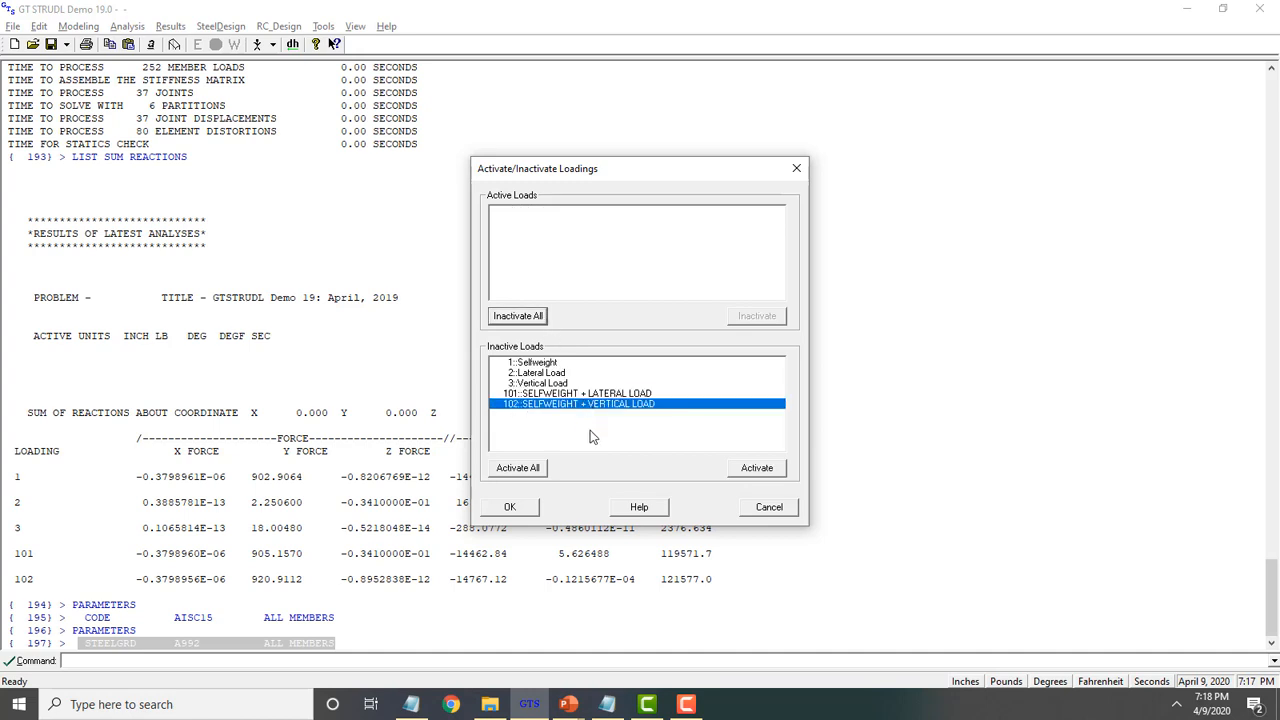
{"action": "left_click", "coordinate": [598, 404], "text": "shift"}
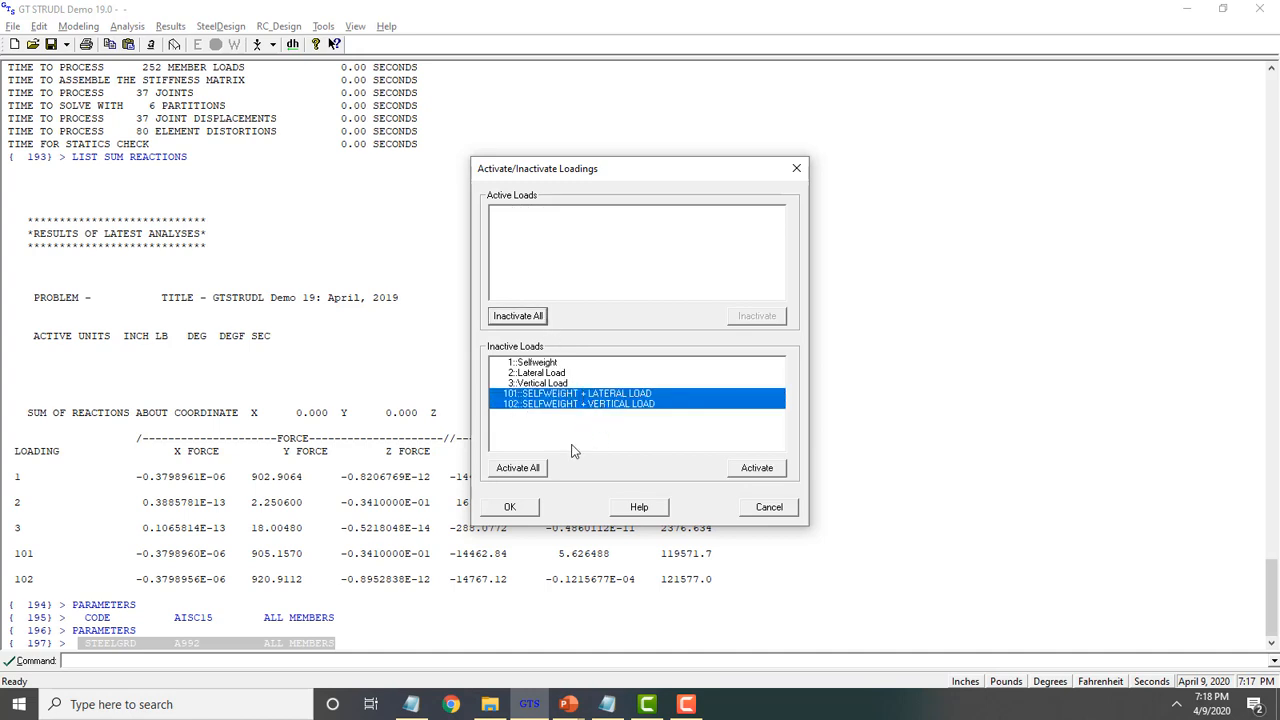
{"action": "left_click", "coordinate": [757, 468]}
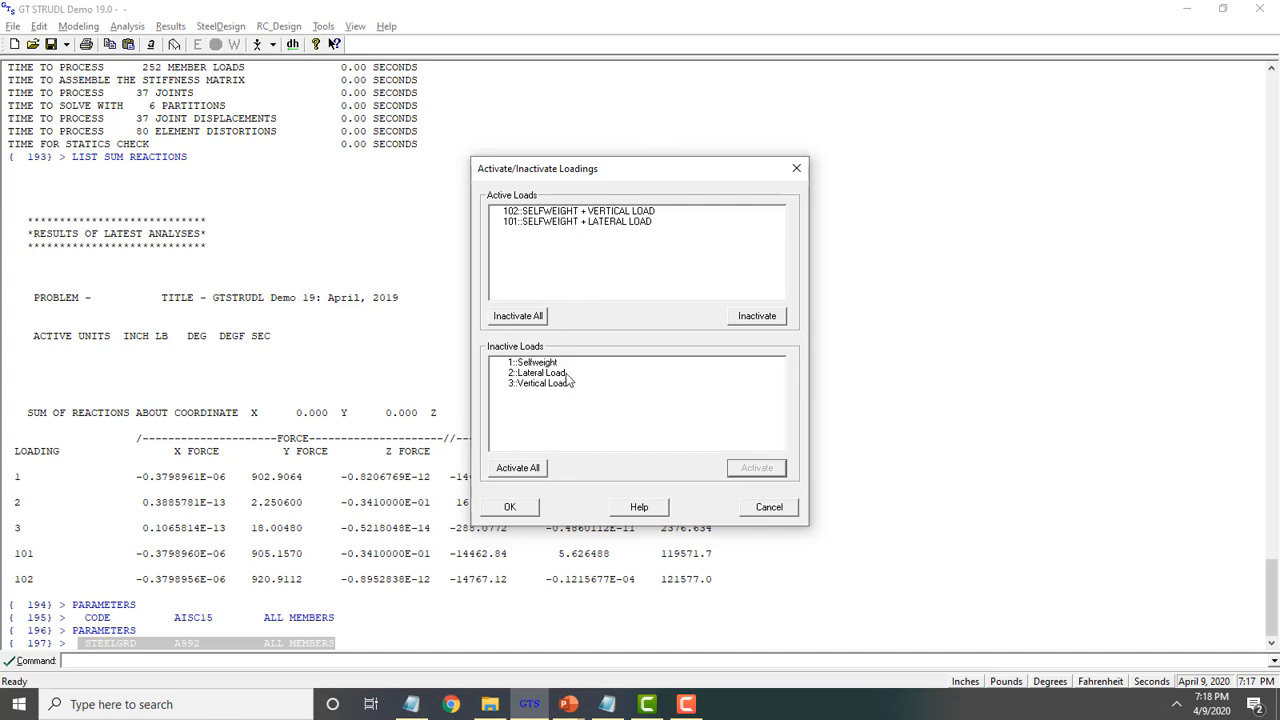
{"action": "left_click", "coordinate": [514, 506]}
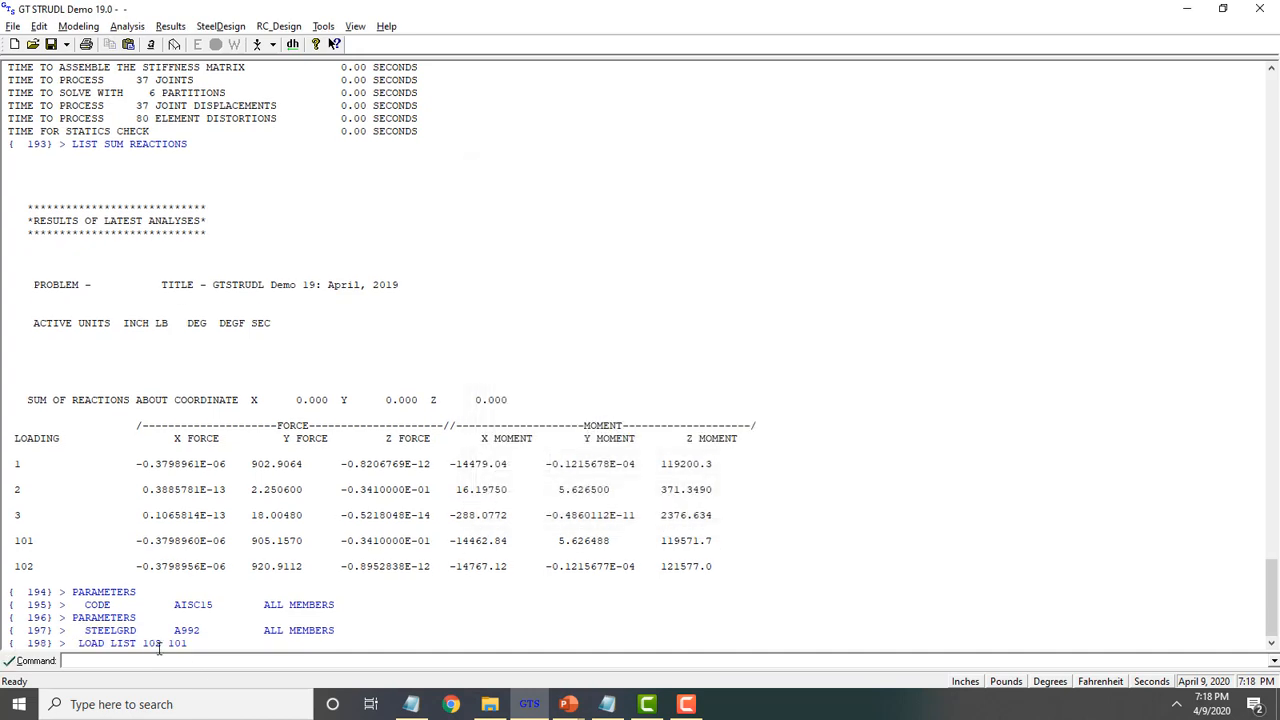
Copy the "LOAD LIST 102 101" command from the output into Chapter 14.gti in Notepad as a new line below STEELGRD
{"action": "left_click_drag", "start_coordinate": [188, 643], "coordinate": [78, 643]}
{"action": "key", "text": "ctrl+c"}
{"action": "left_click", "coordinate": [146, 643]}
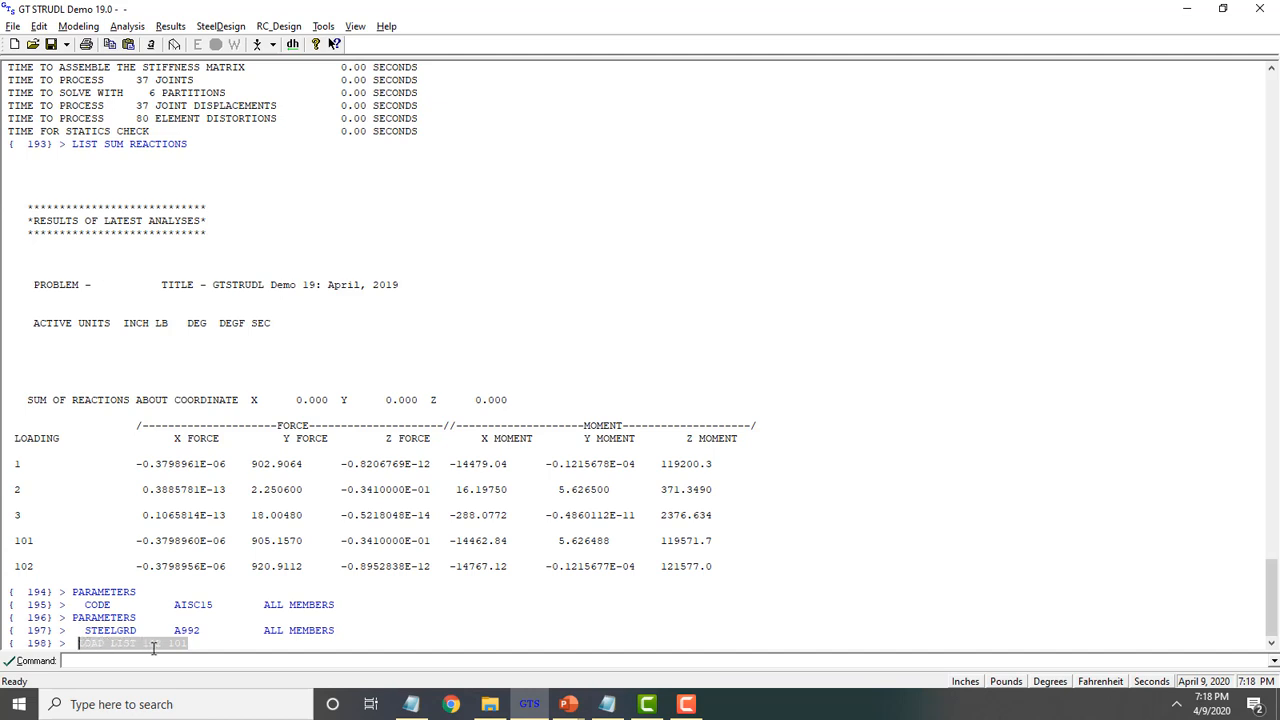
{"action": "key", "text": "alt+Tab"}
{"action": "scroll", "coordinate": [326, 601], "scroll_direction": "down", "scroll_amount": 1}
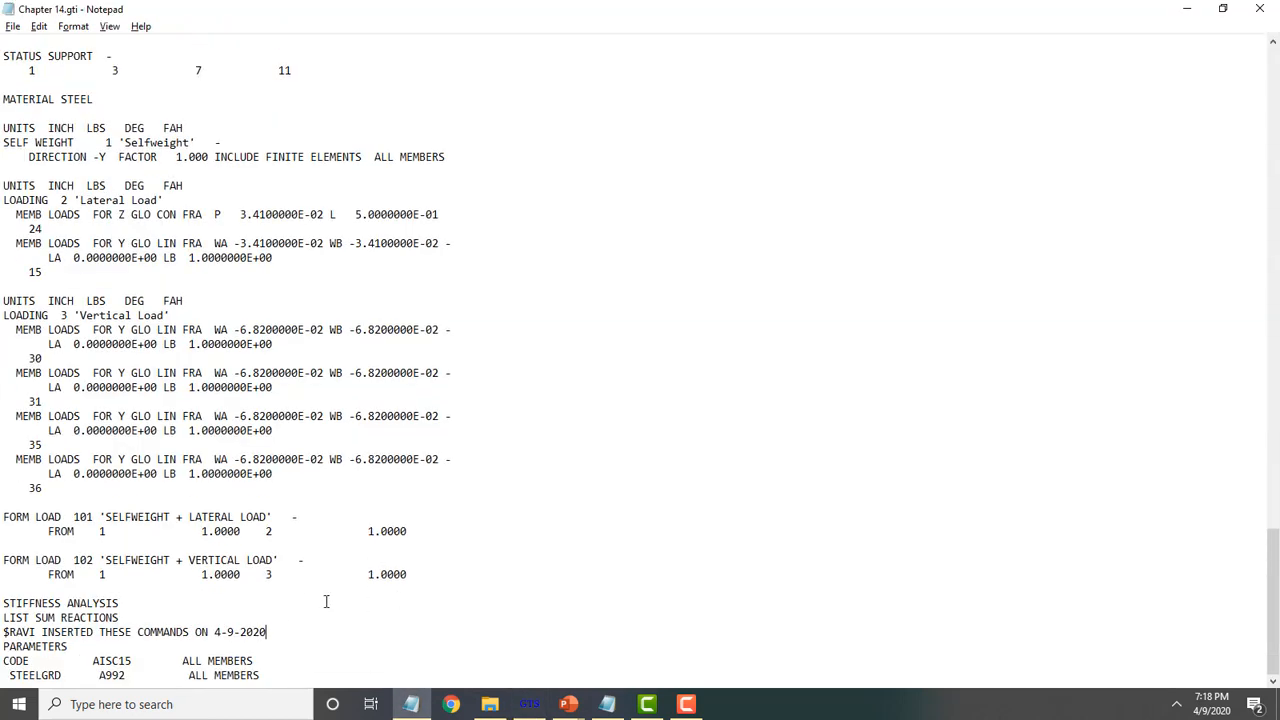
{"action": "left_click", "coordinate": [291, 661]}
{"action": "left_click", "coordinate": [316, 675]}
{"action": "key", "text": "Return"}
{"action": "key", "text": "ctrl+v"}
In GT STRUDL, run the steel design member check on all members at 6 equally spaced sections plus all maximum force and moment locations
{"action": "key", "text": "alt+Tab"}
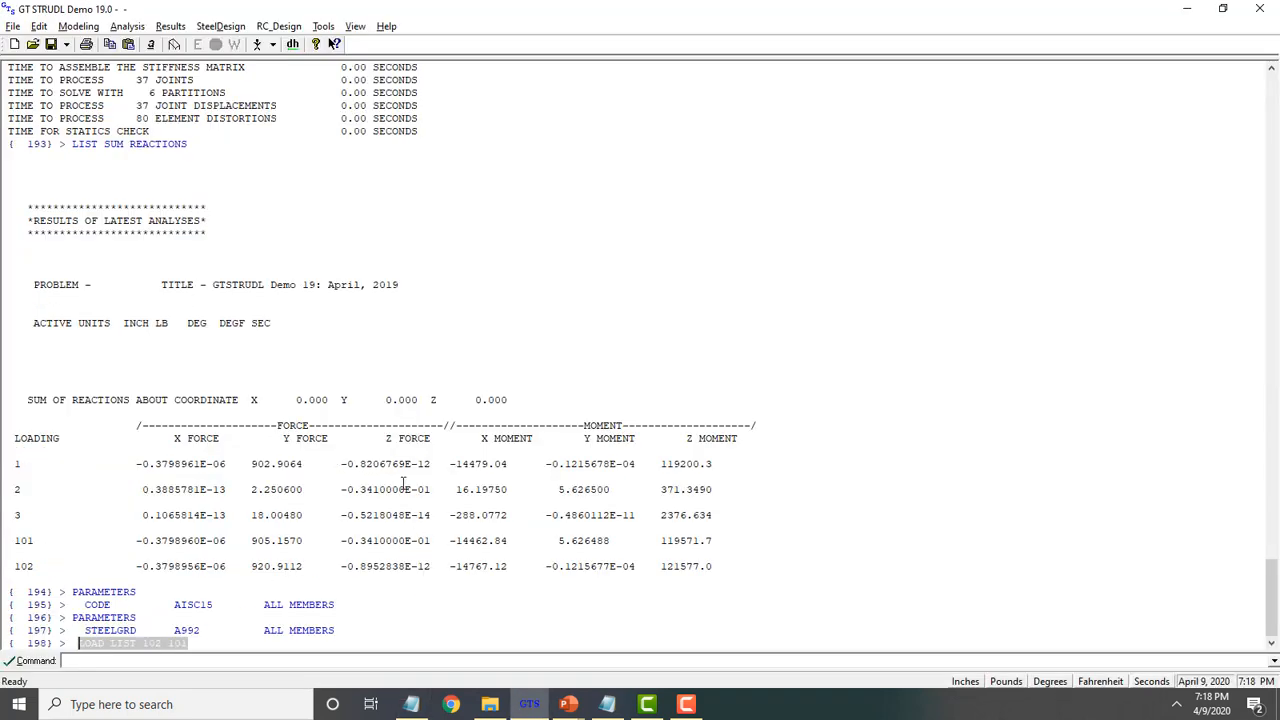
{"action": "left_click", "coordinate": [220, 26]}
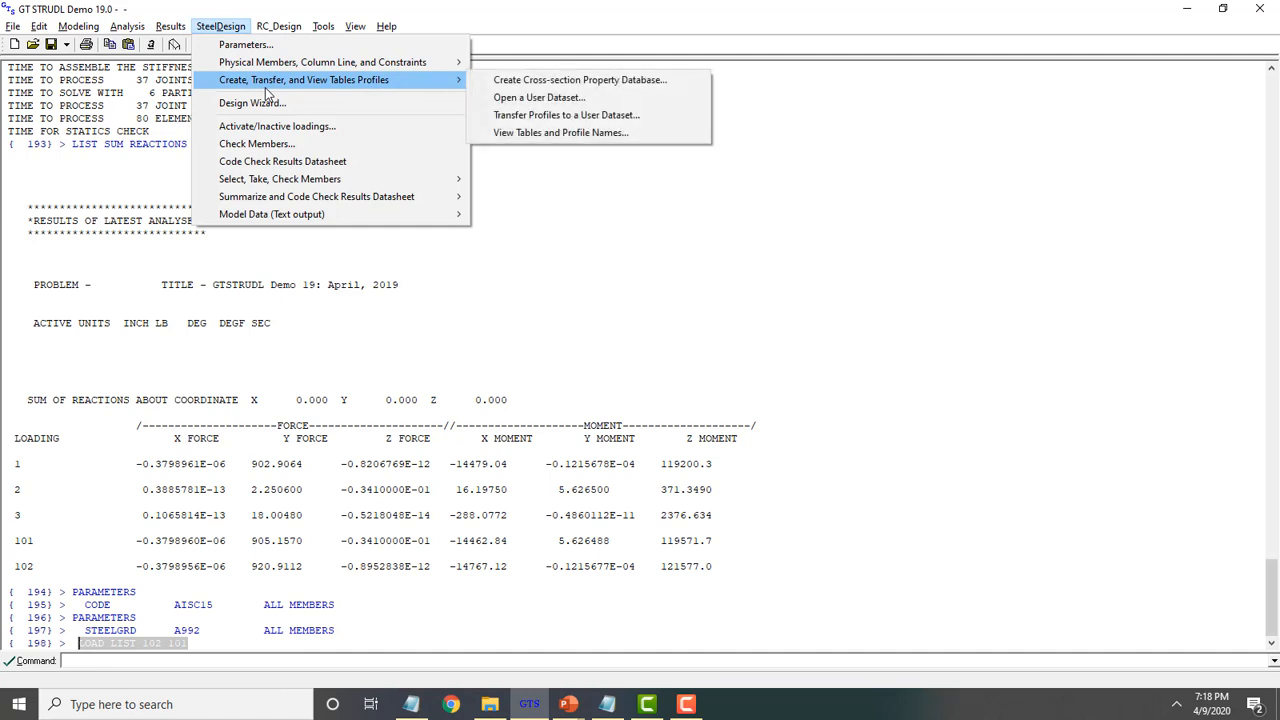
{"action": "left_click", "coordinate": [255, 144]}
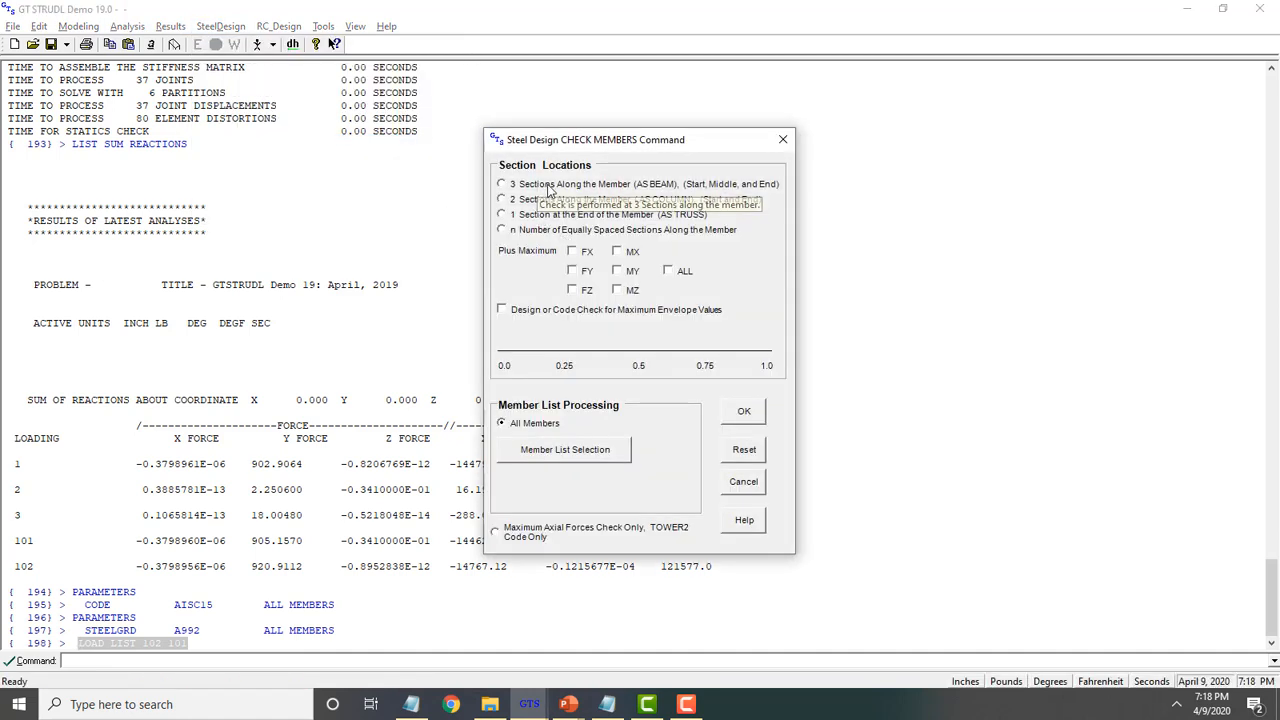
{"action": "left_click", "coordinate": [680, 273]}
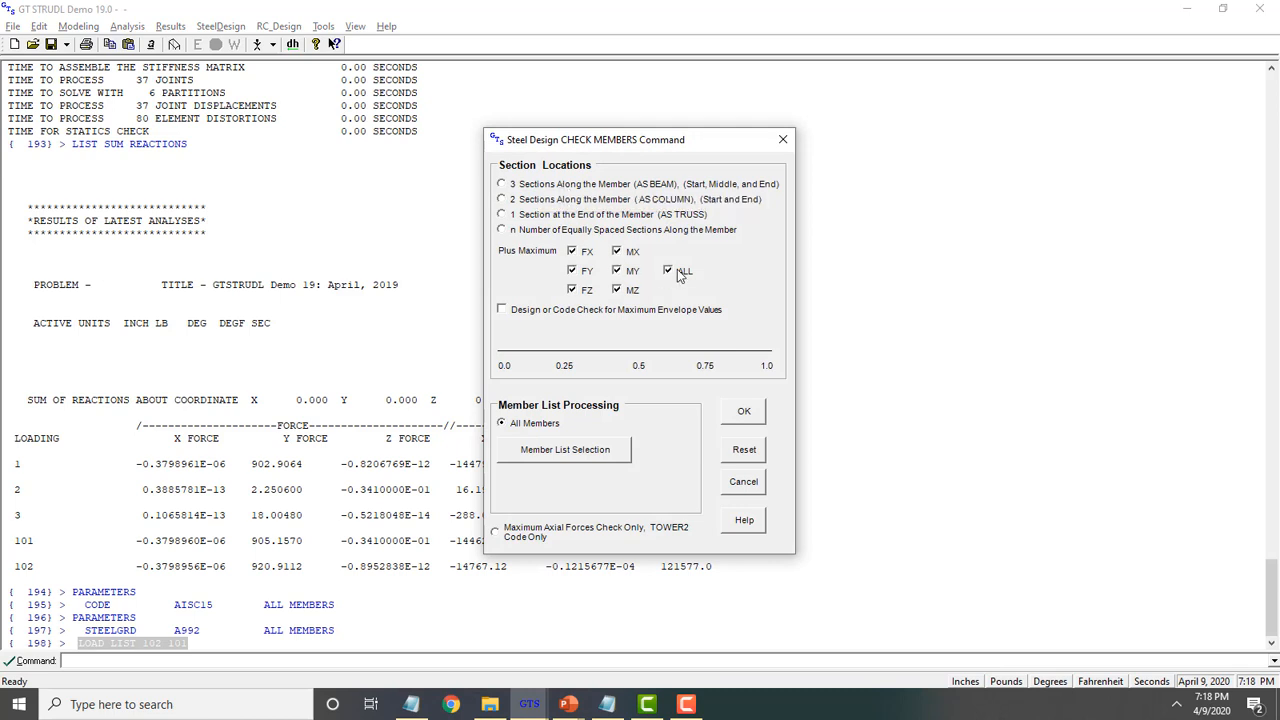
{"action": "left_click", "coordinate": [635, 231]}
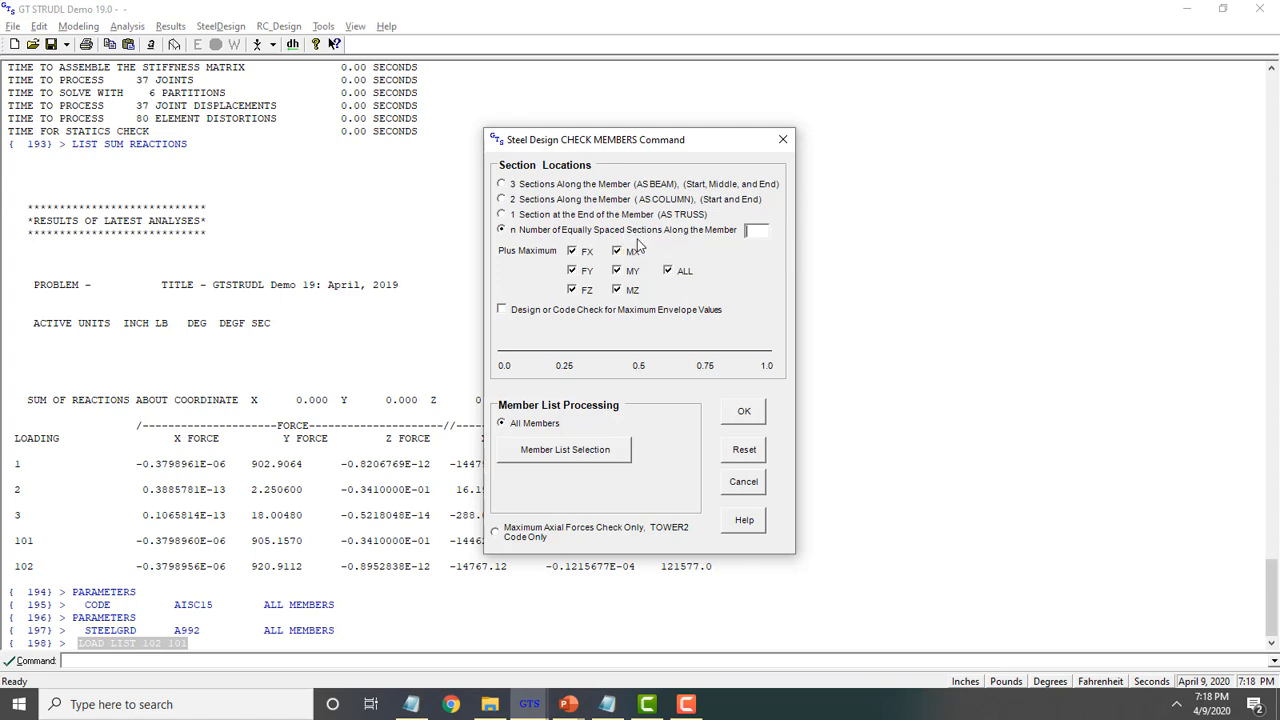
{"action": "left_click", "coordinate": [758, 237]}
{"action": "type", "text": "6"}
{"action": "left_click", "coordinate": [580, 460]}
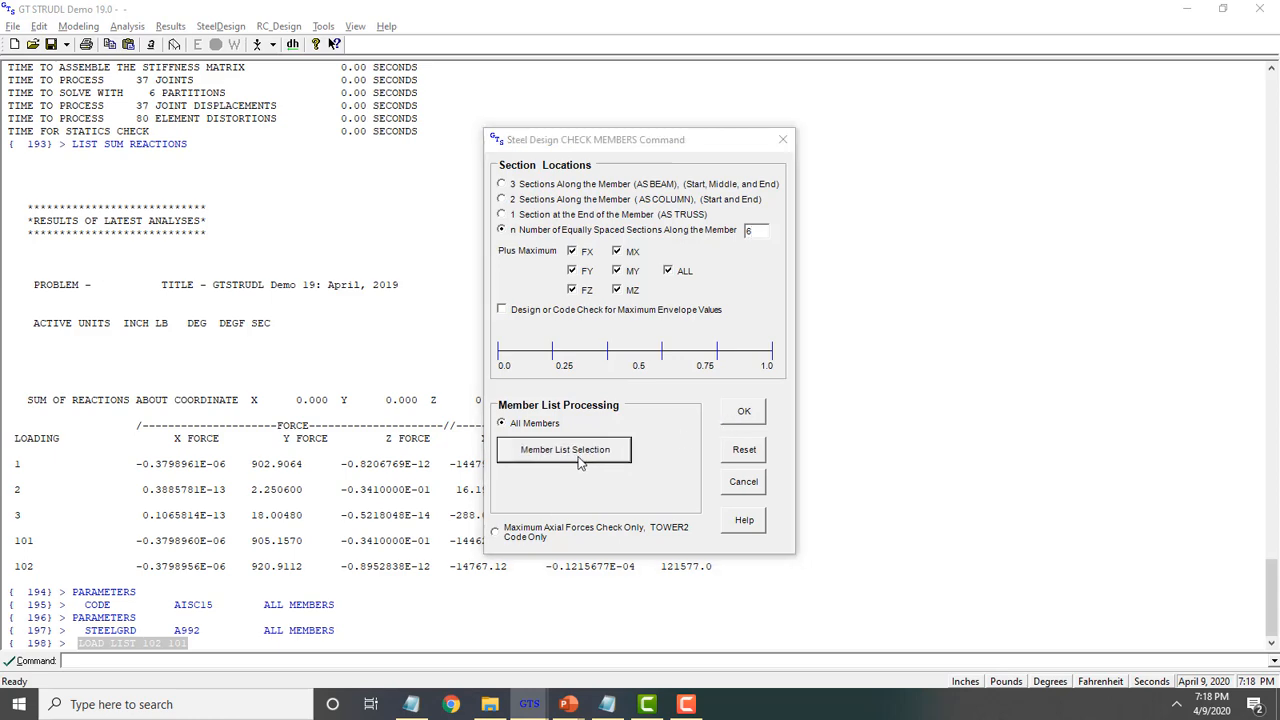
{"action": "left_click", "coordinate": [772, 347]}
{"action": "left_click", "coordinate": [748, 410]}
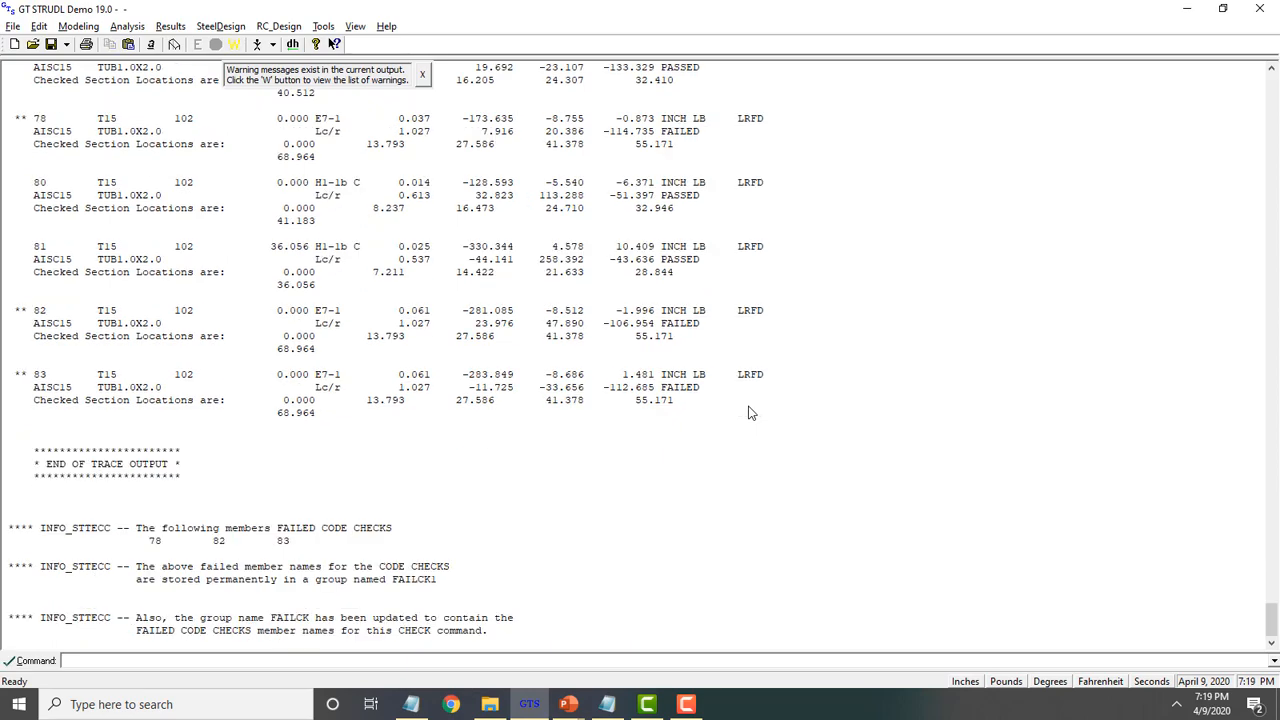
Examine the design trace output of the code check, reviewing each member's critical section location and pass or fail status
{"action": "scroll", "coordinate": [752, 413], "scroll_direction": "up", "scroll_amount": 20}
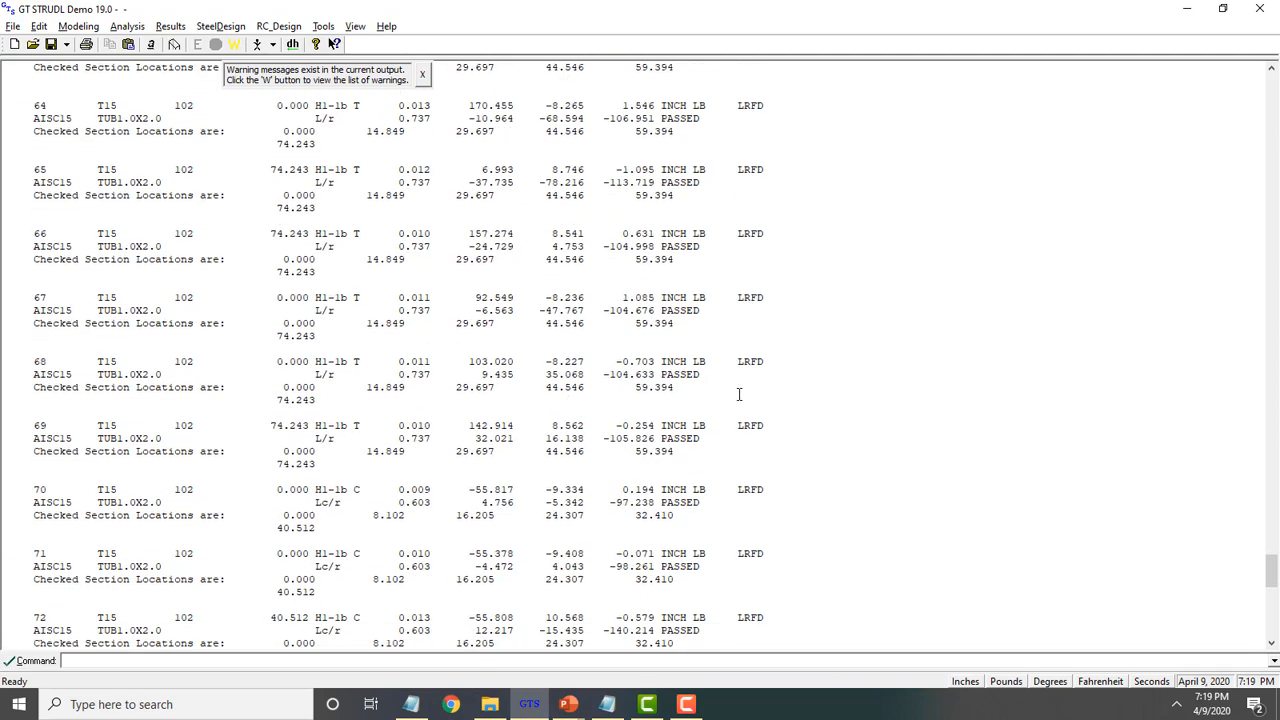
{"action": "scroll", "coordinate": [739, 394], "scroll_direction": "up", "scroll_amount": 20}
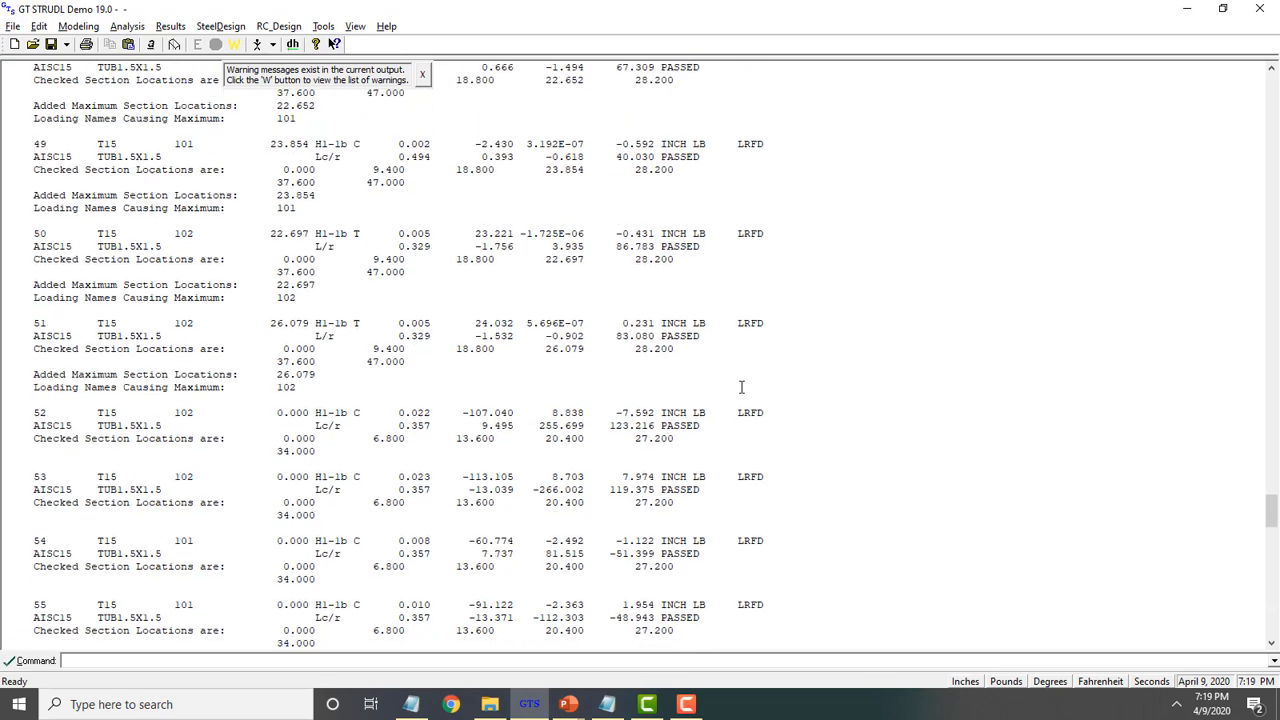
{"action": "scroll", "coordinate": [741, 387], "scroll_direction": "up", "scroll_amount": 20}
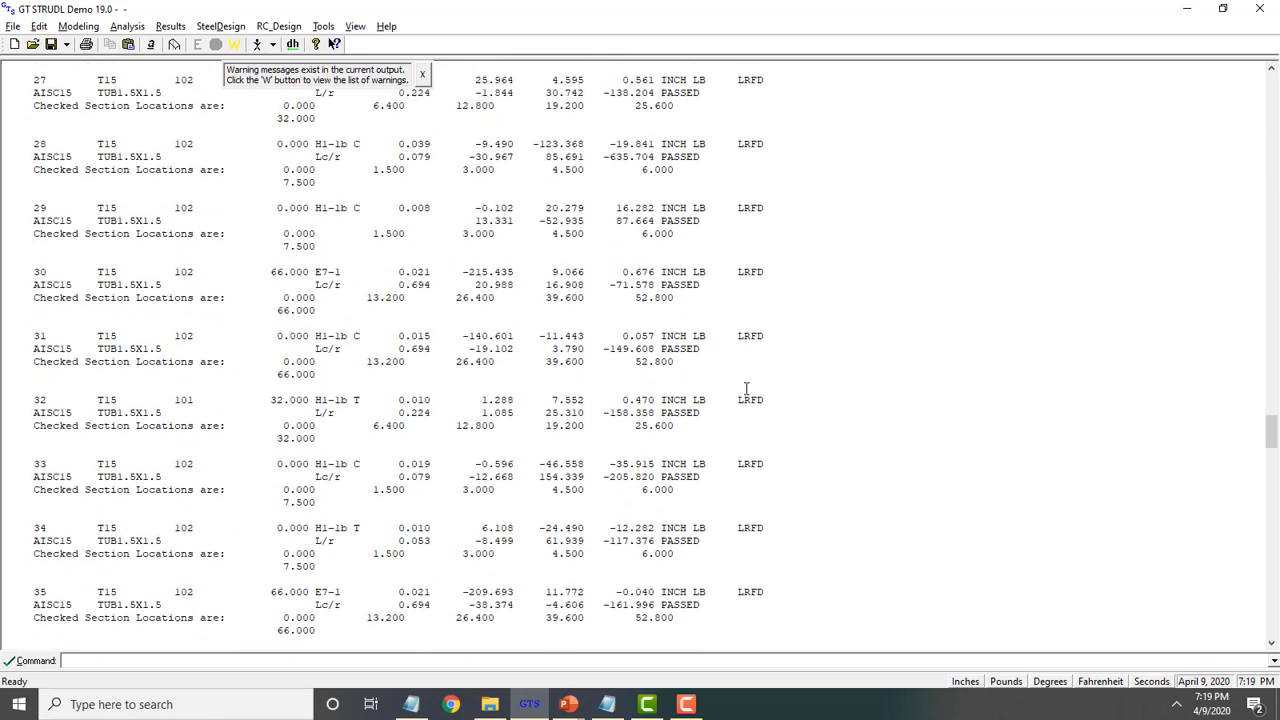
{"action": "scroll", "coordinate": [746, 388], "scroll_direction": "up", "scroll_amount": 20}
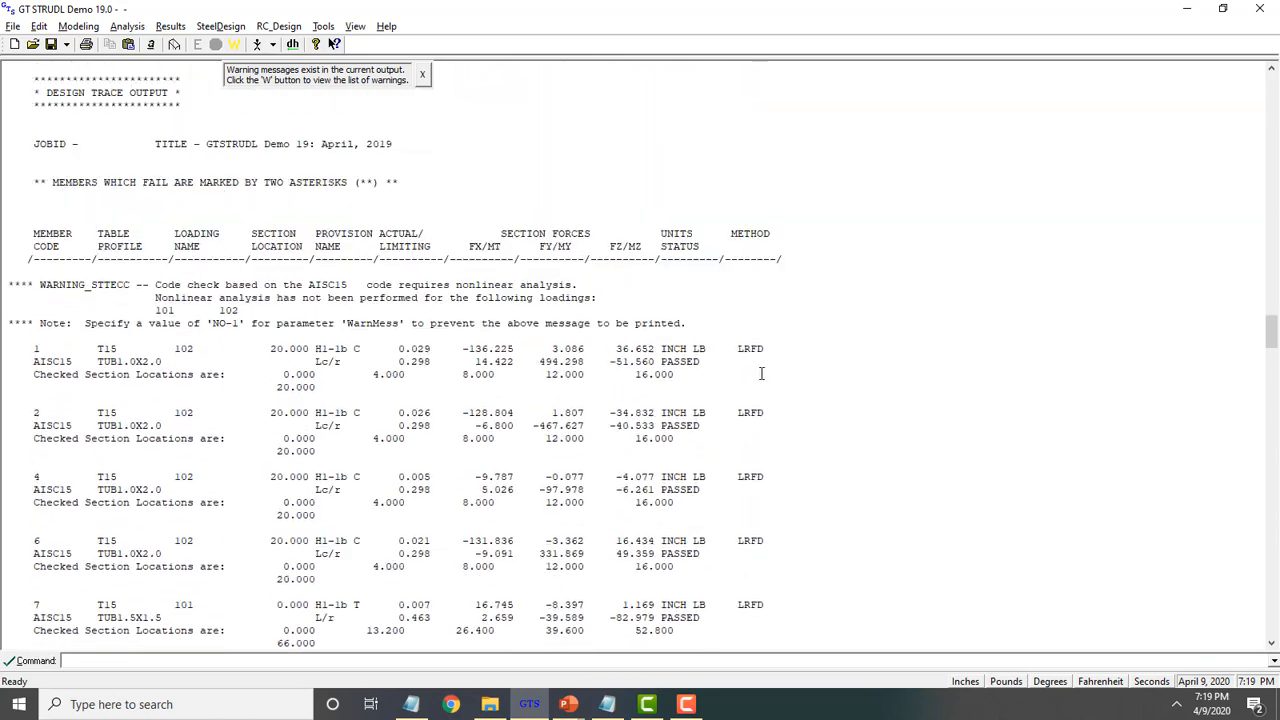
{"action": "scroll", "coordinate": [761, 373], "scroll_direction": "up", "scroll_amount": 2}
{"action": "scroll", "coordinate": [766, 371], "scroll_direction": "down", "scroll_amount": 1}
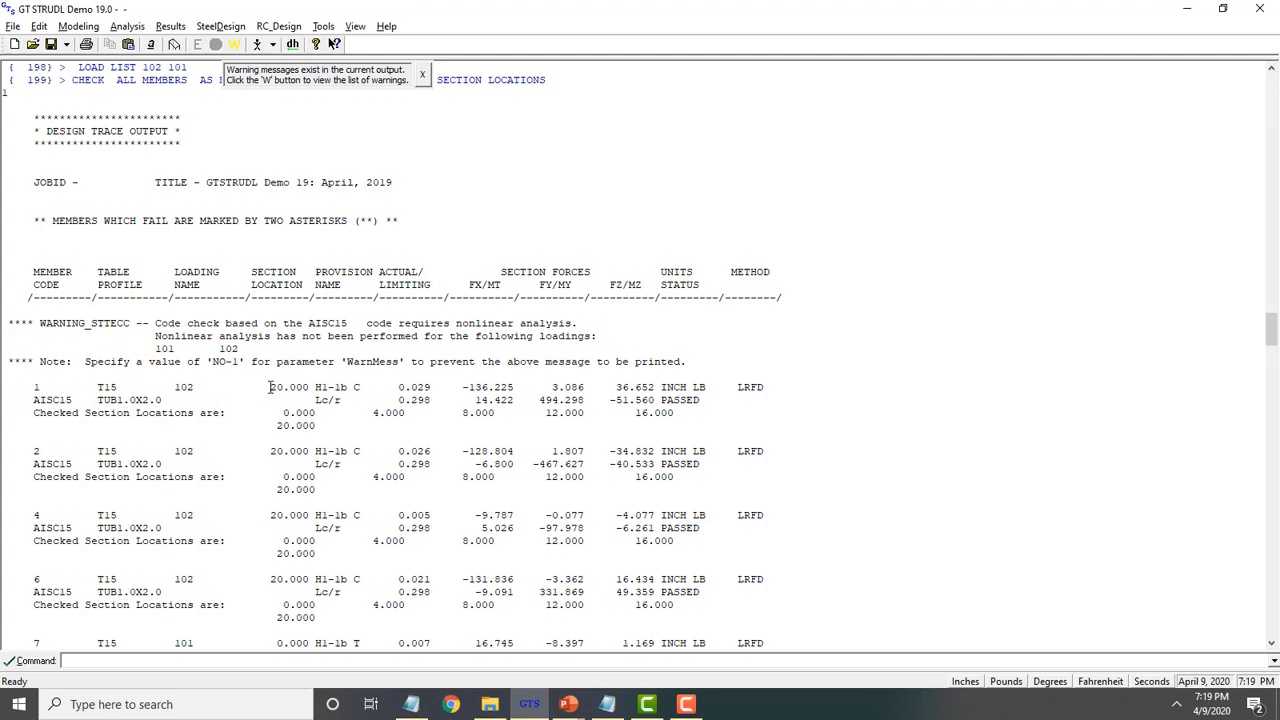
{"action": "left_click_drag", "start_coordinate": [271, 387], "coordinate": [311, 387]}
{"action": "left_click_drag", "start_coordinate": [661, 400], "coordinate": [703, 400]}
{"action": "scroll", "coordinate": [668, 412], "scroll_direction": "down", "scroll_amount": 20}
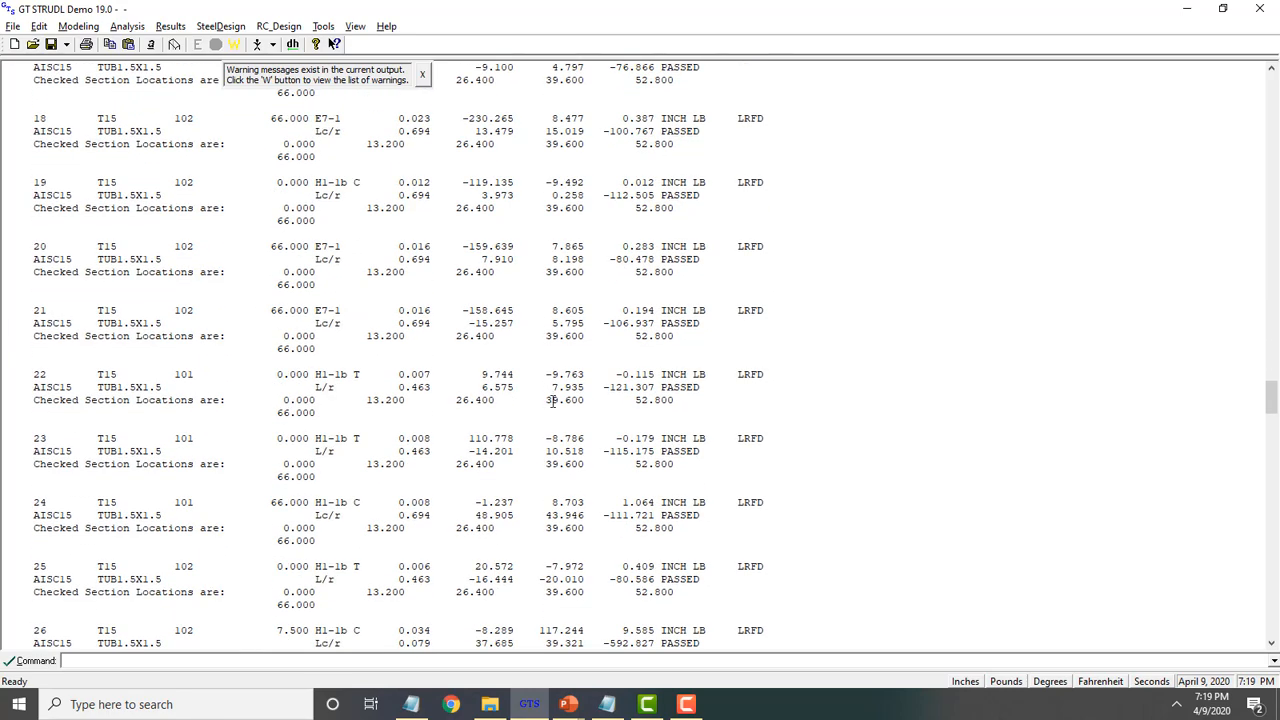
{"action": "scroll", "coordinate": [553, 400], "scroll_direction": "down", "scroll_amount": 20}
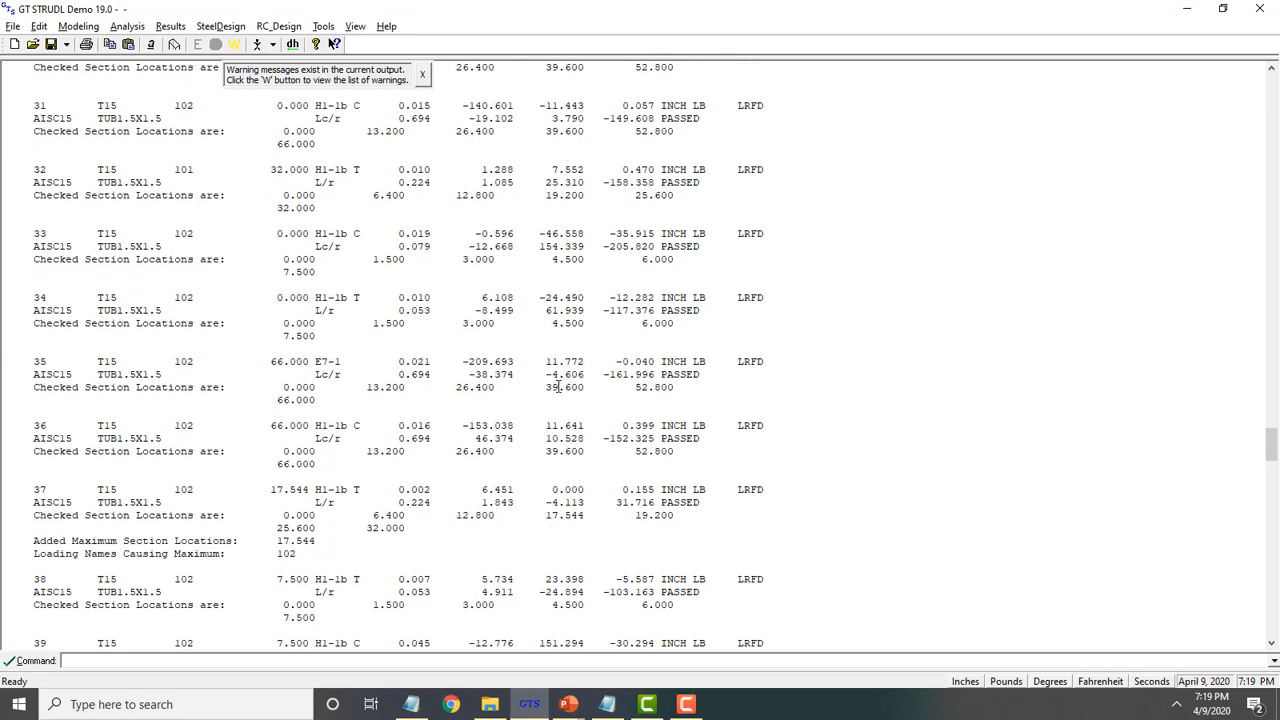
{"action": "scroll", "coordinate": [557, 387], "scroll_direction": "down", "scroll_amount": 15}
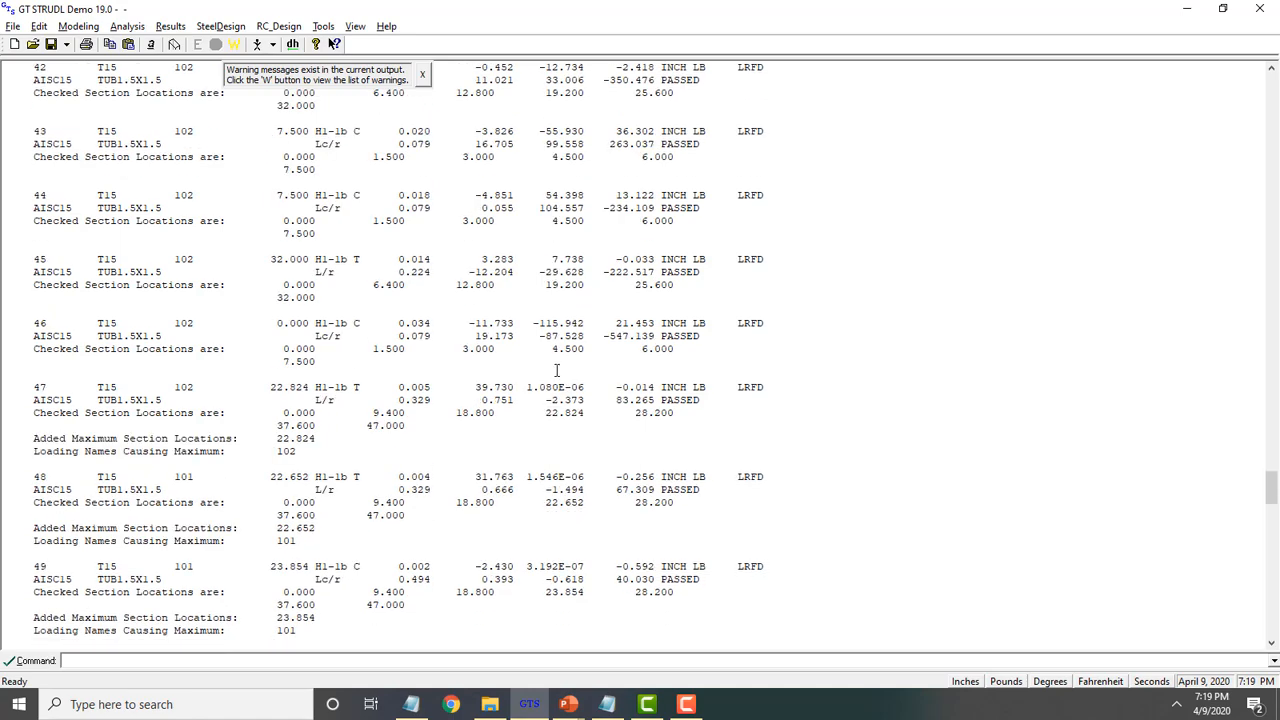
{"action": "scroll", "coordinate": [557, 380], "scroll_direction": "down", "scroll_amount": 18}
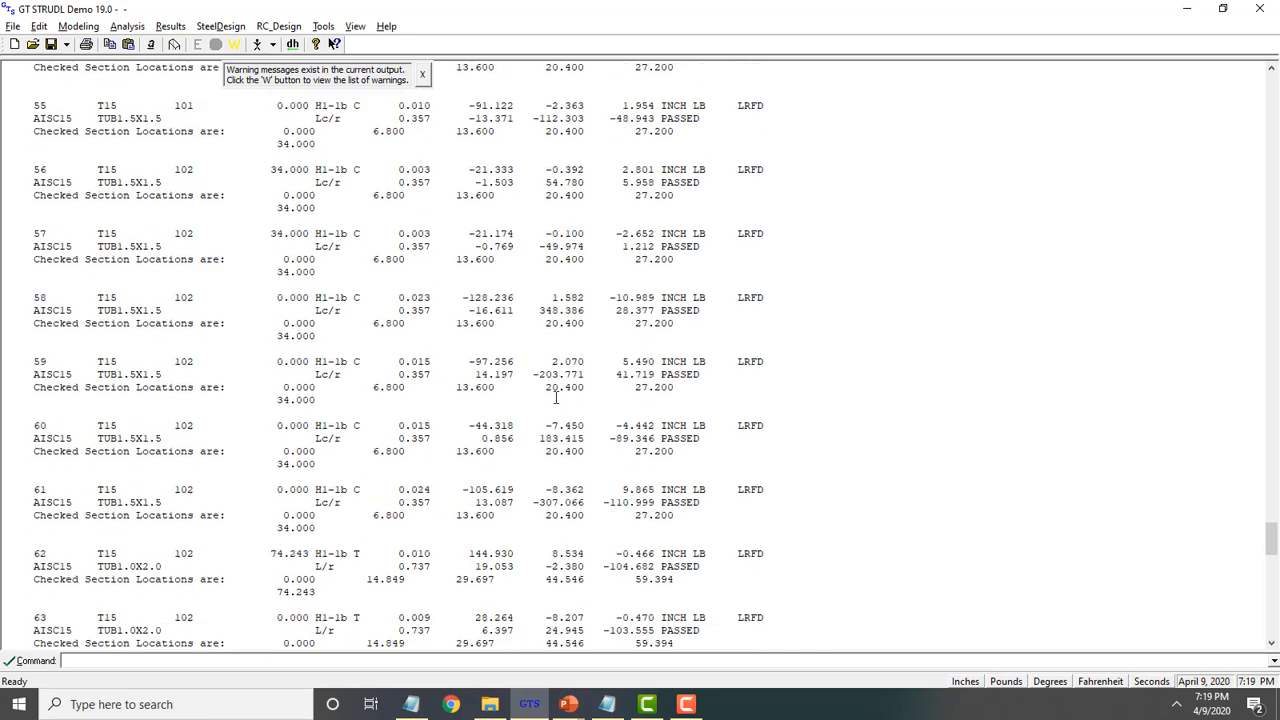
{"action": "scroll", "coordinate": [556, 397], "scroll_direction": "down", "scroll_amount": 20}
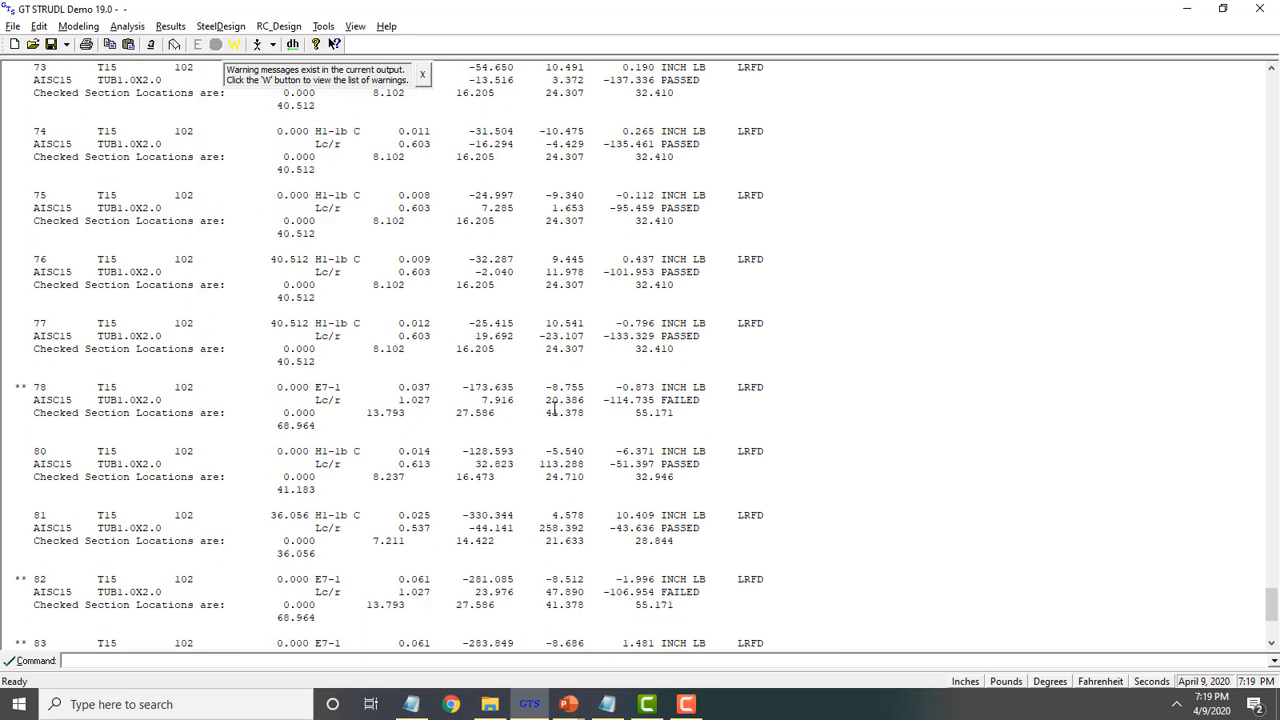
Examine the trace output for failed member 78, checking its FAILED status and Lc/r slenderness ratio against the neighbouring members' results
{"action": "scroll", "coordinate": [556, 406], "scroll_direction": "down", "scroll_amount": 1}
{"action": "left_click_drag", "start_coordinate": [32, 348], "coordinate": [1, 348]}
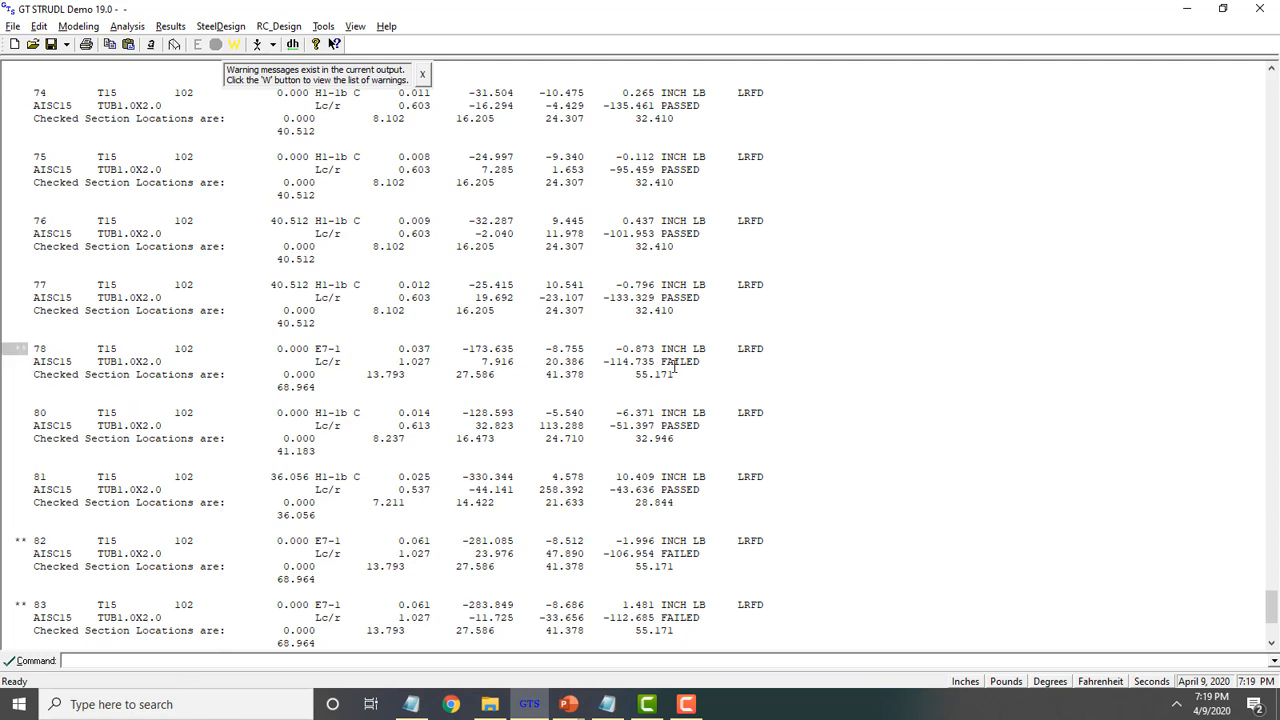
{"action": "left_click_drag", "start_coordinate": [661, 361], "coordinate": [708, 361]}
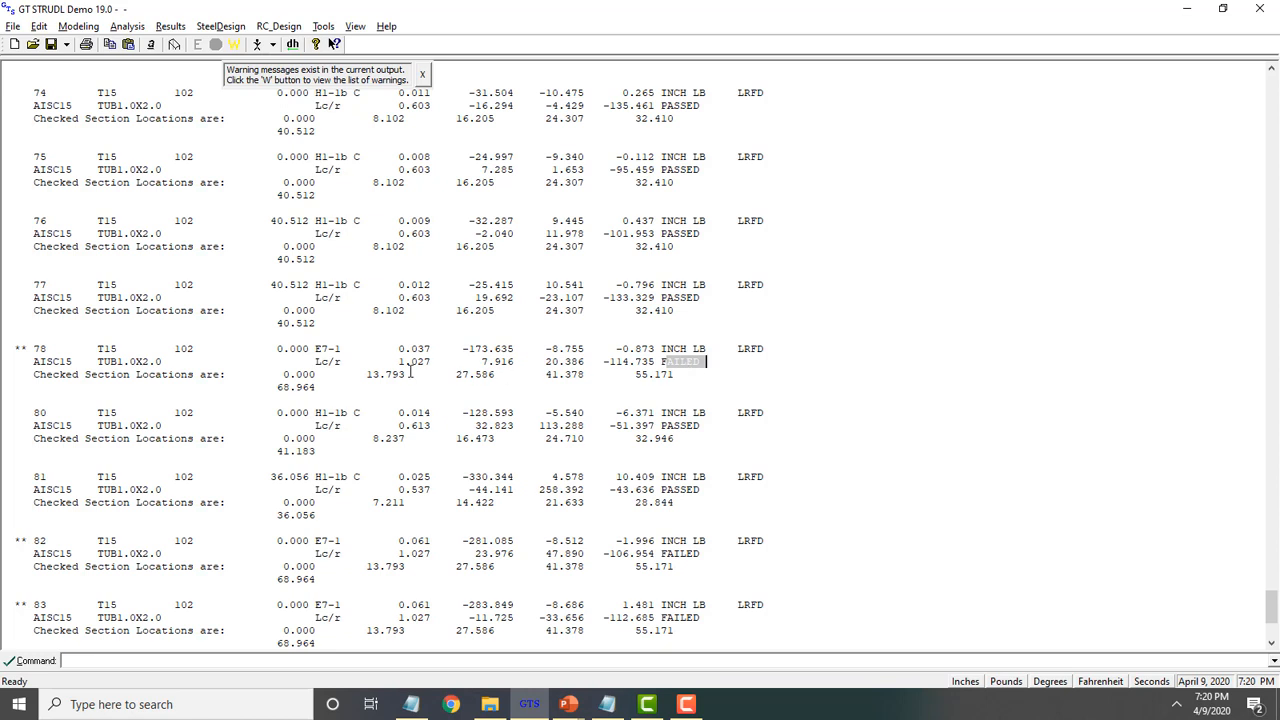
{"action": "left_click_drag", "start_coordinate": [392, 361], "coordinate": [431, 362]}
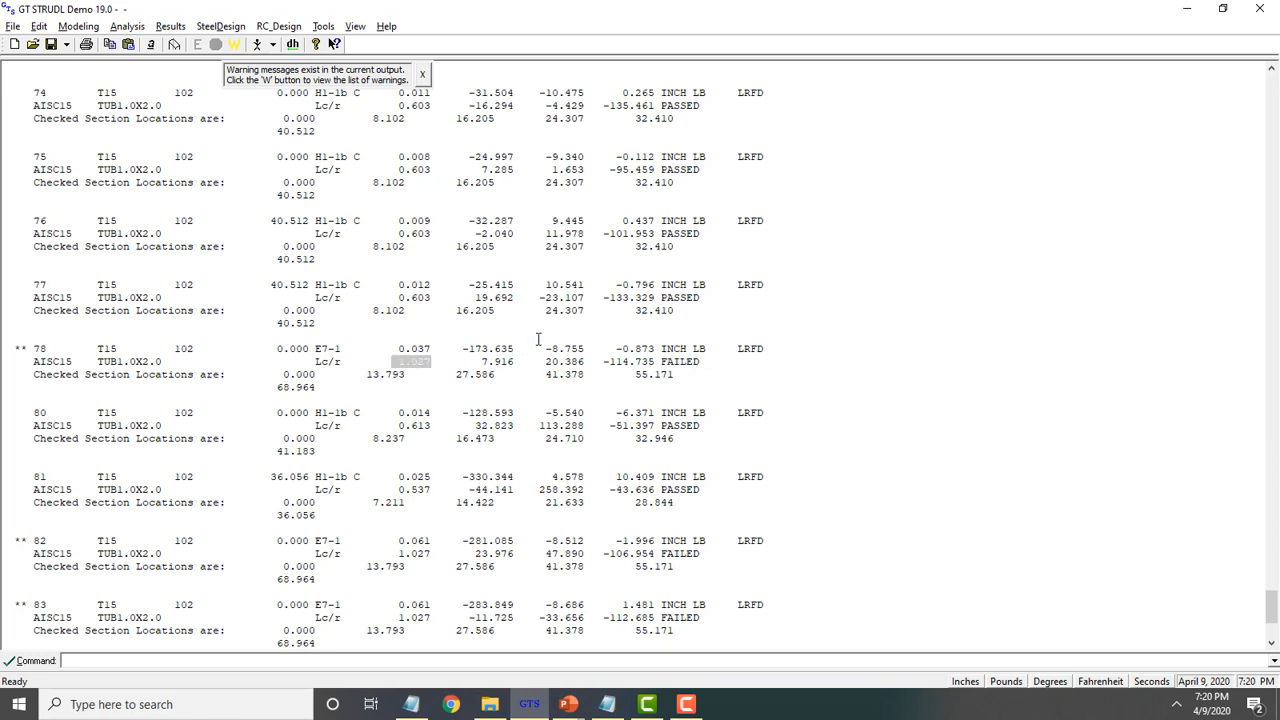
{"action": "scroll", "coordinate": [538, 338], "scroll_direction": "down", "scroll_amount": 1}
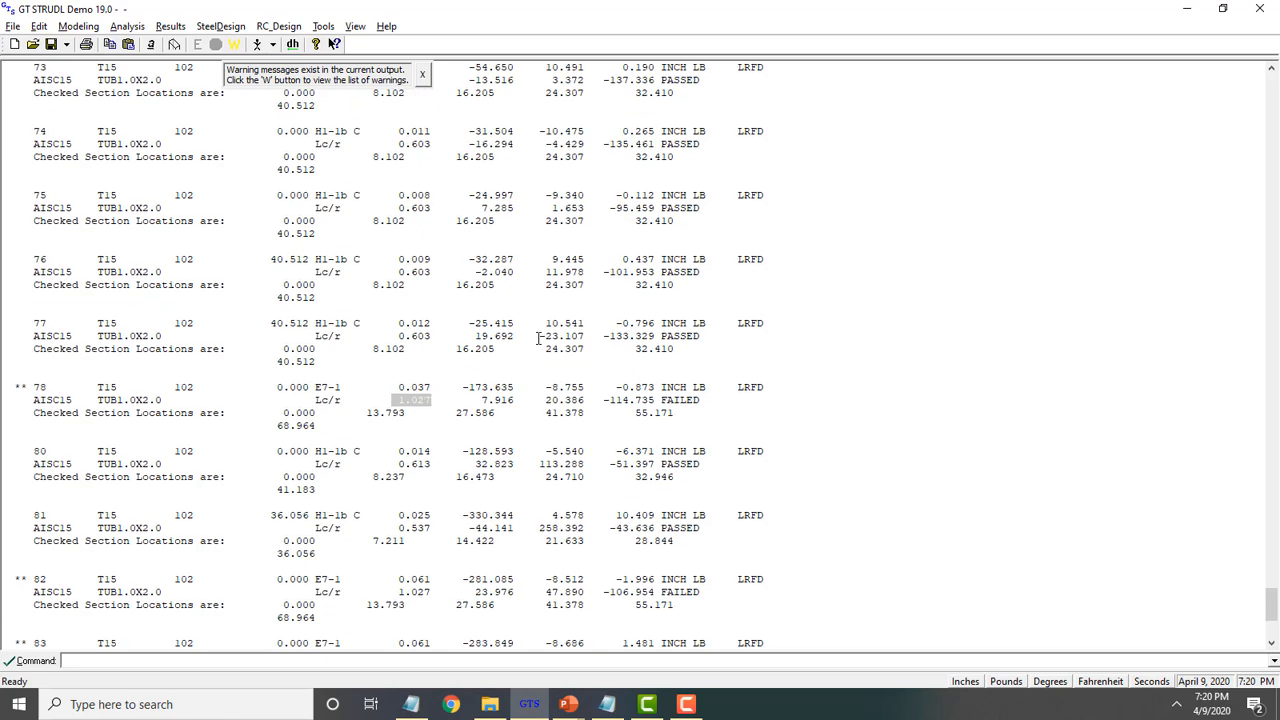
{"action": "scroll", "coordinate": [538, 338], "scroll_direction": "up", "scroll_amount": 4}
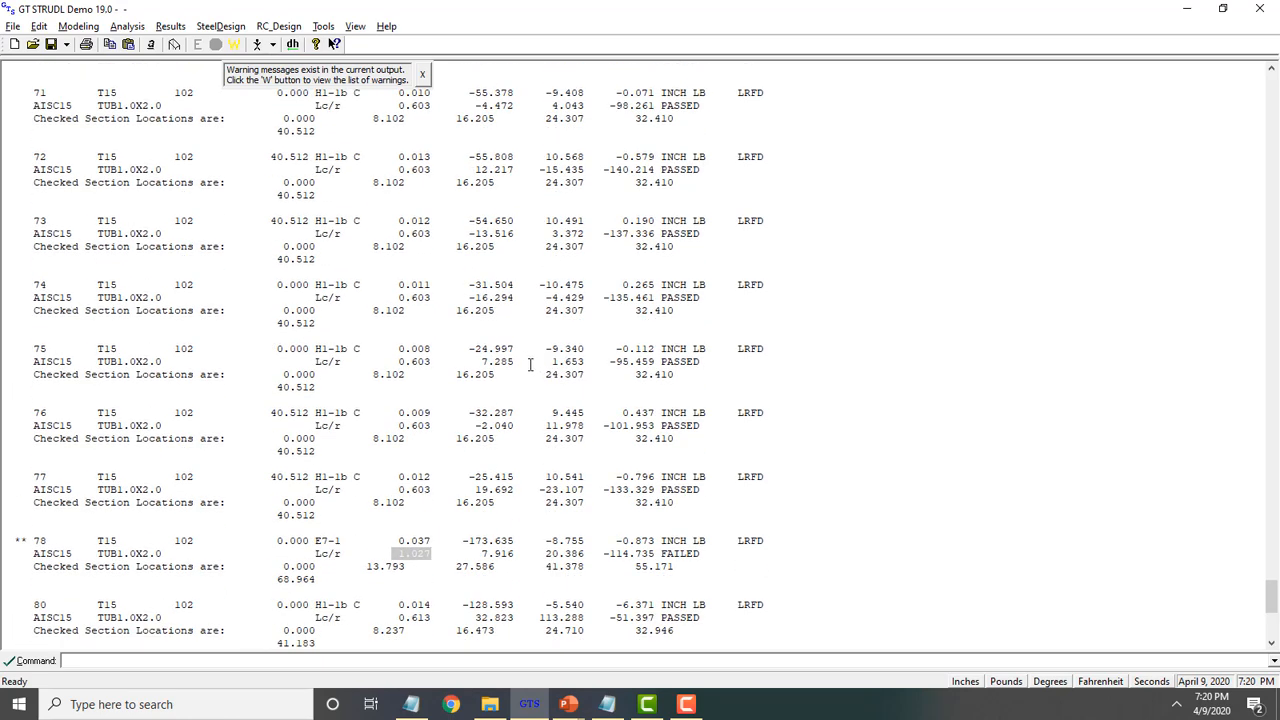
{"action": "scroll", "coordinate": [531, 364], "scroll_direction": "down", "scroll_amount": 5}
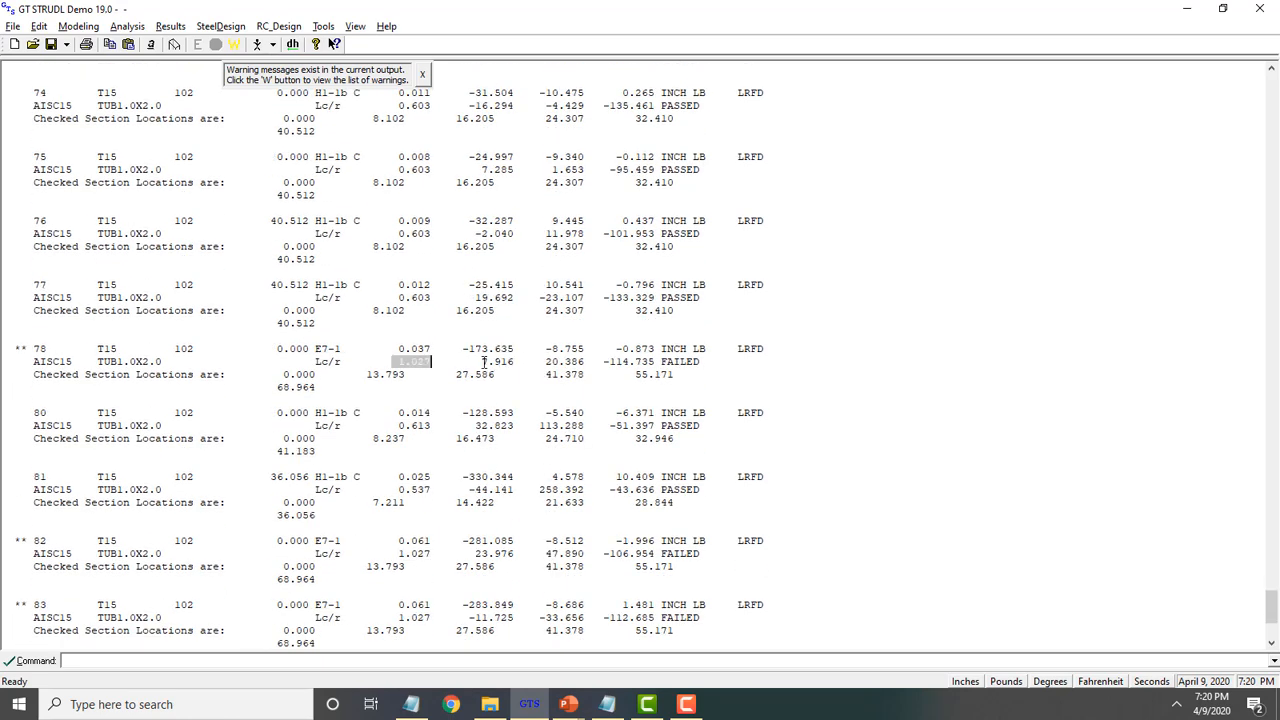
{"action": "left_click_drag", "start_coordinate": [484, 362], "coordinate": [491, 362]}
{"action": "left_click", "coordinate": [435, 362]}
{"action": "scroll", "coordinate": [398, 515], "scroll_direction": "down", "scroll_amount": 4}
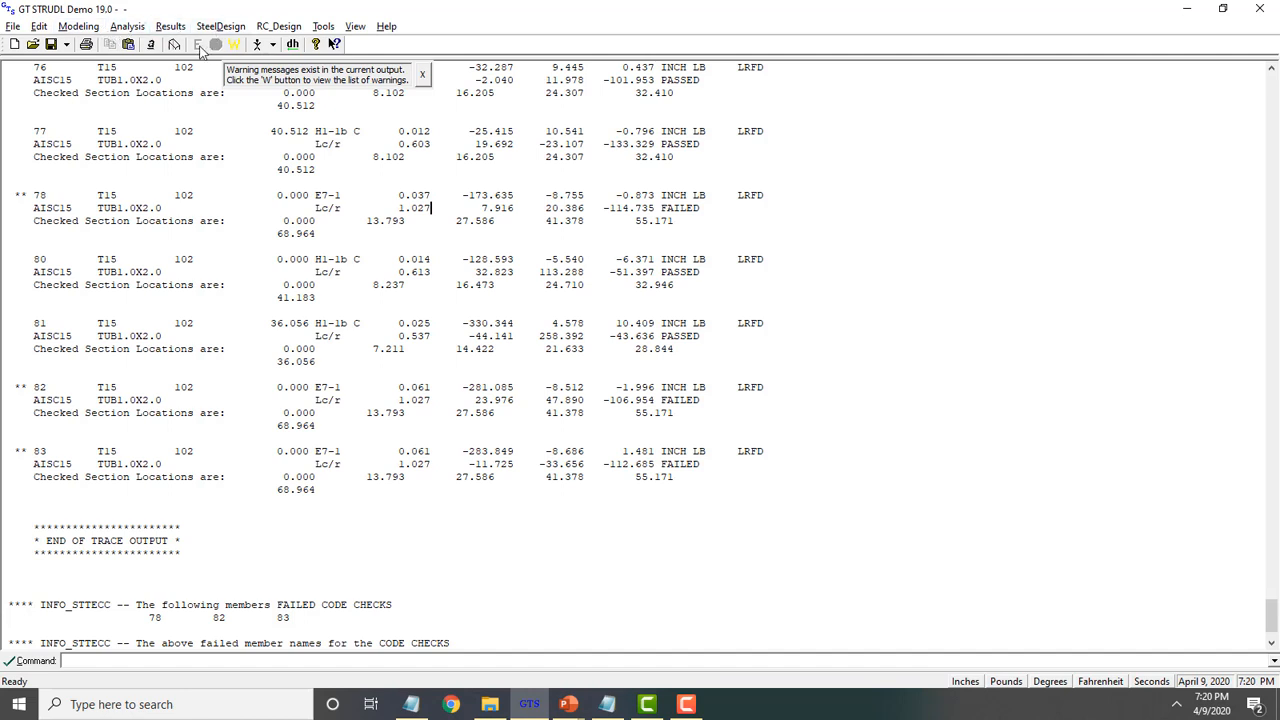
Open the model in GTMenu in isometric view and display the steel code check pass/fail status for all members with its legend
{"action": "left_click", "coordinate": [84, 27]}
{"action": "left_click", "coordinate": [97, 45]}
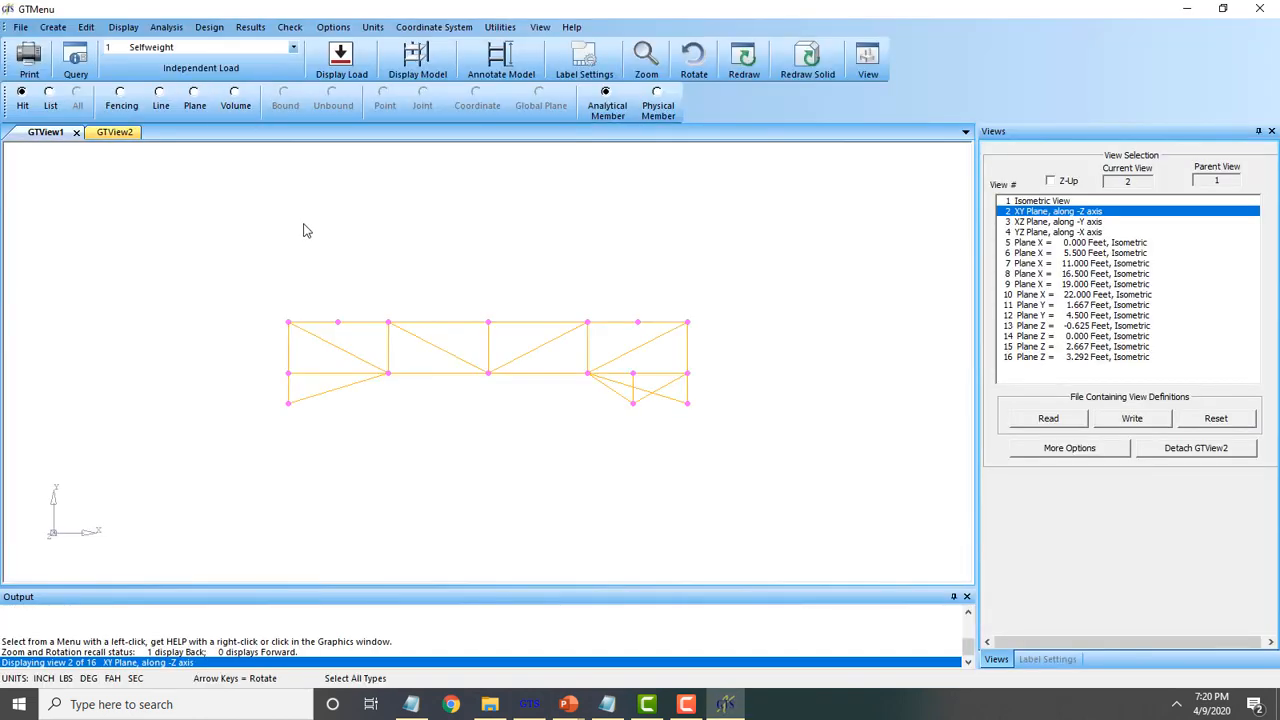
{"action": "key", "text": "Home"}
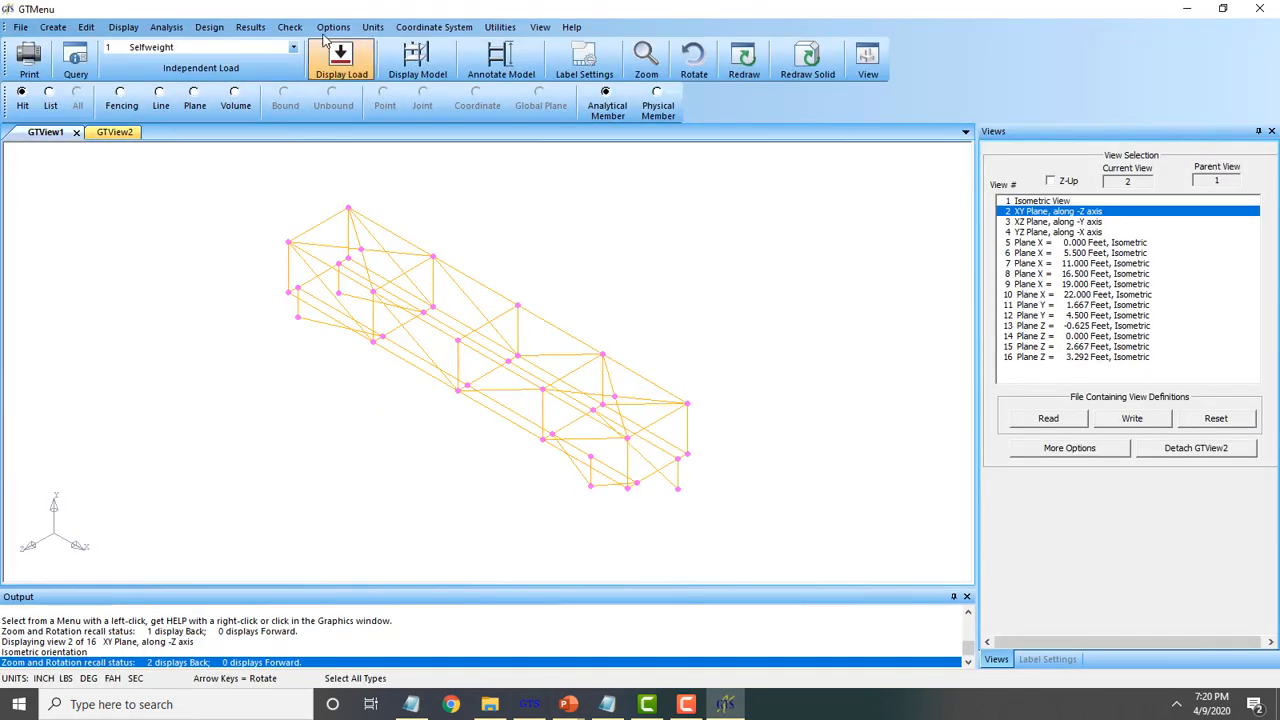
{"action": "left_click", "coordinate": [246, 29]}
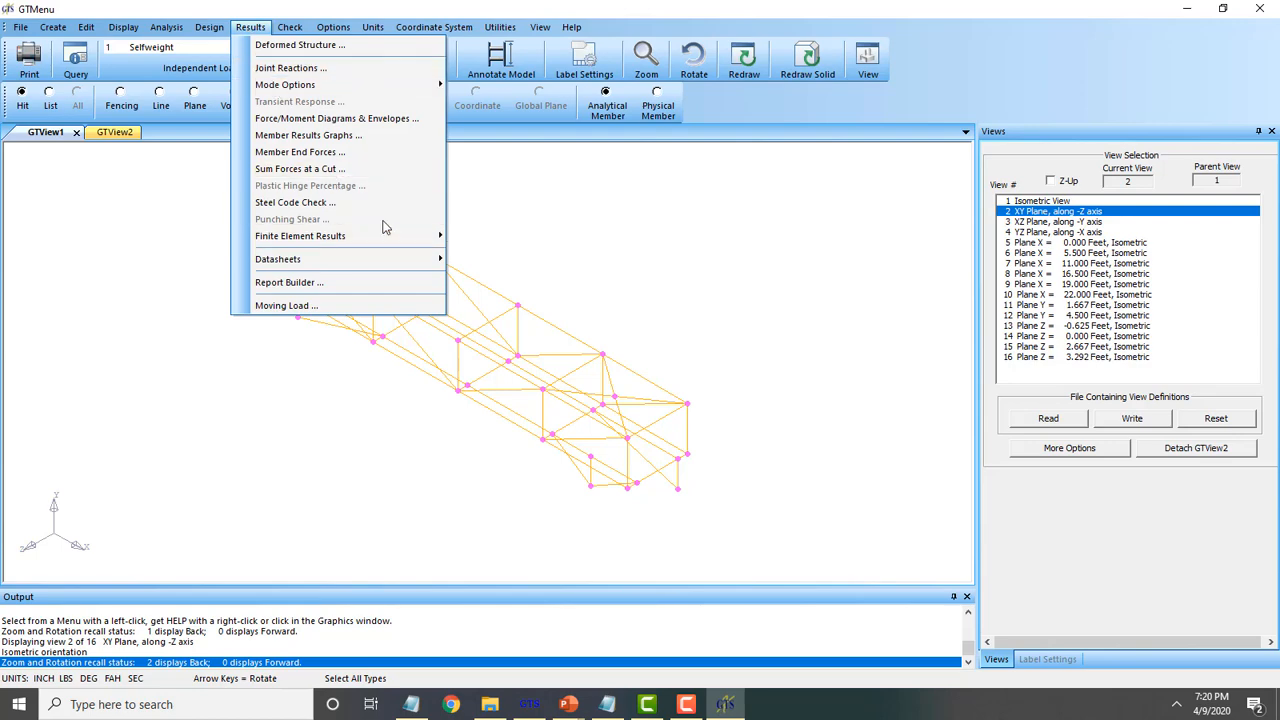
{"action": "left_click", "coordinate": [300, 202]}
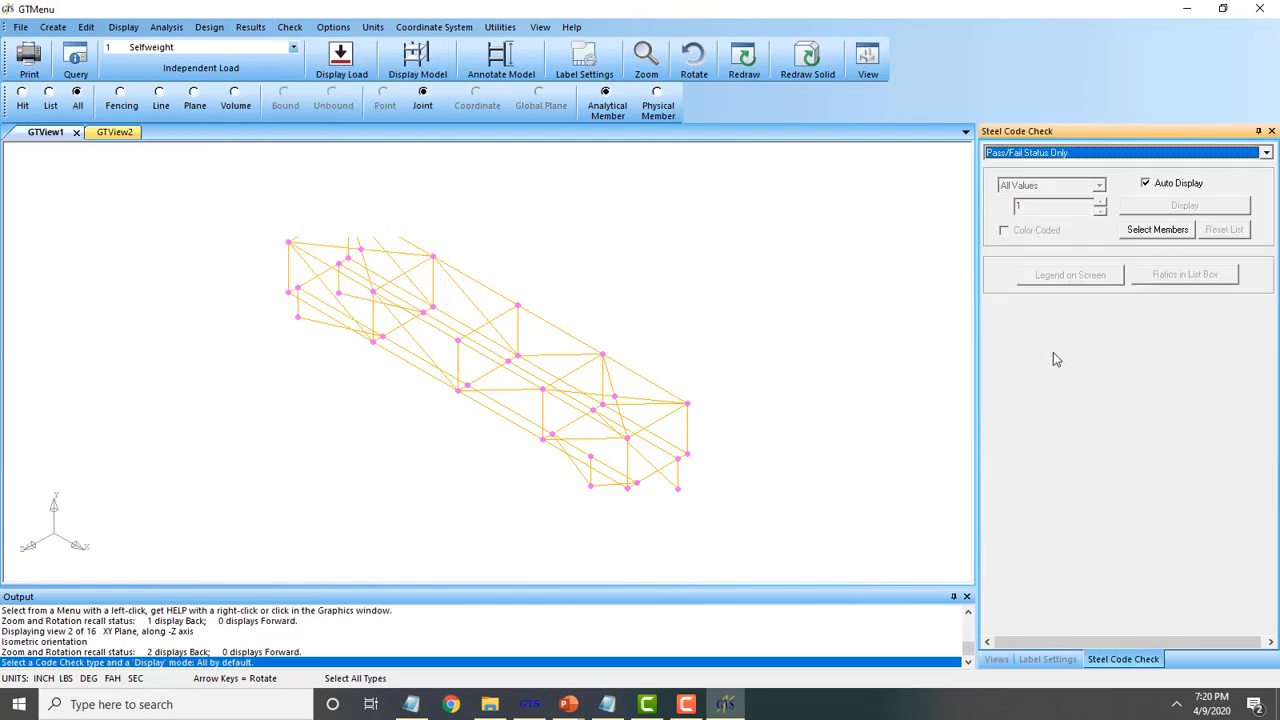
{"action": "left_click", "coordinate": [1162, 232]}
{"action": "left_click", "coordinate": [810, 210]}
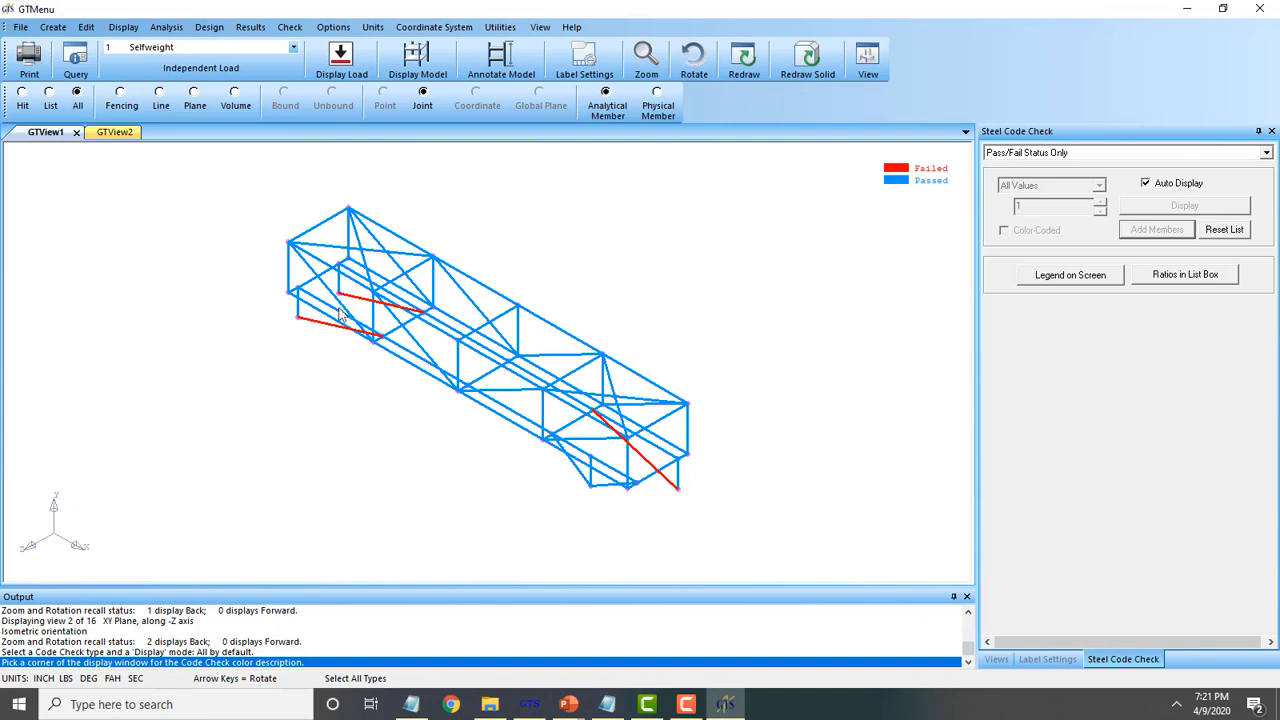
Display the color-coded Actual/Allowable Stress Ratios for all members, with all values included and a color scale beside the model
{"action": "left_click", "coordinate": [1114, 158]}
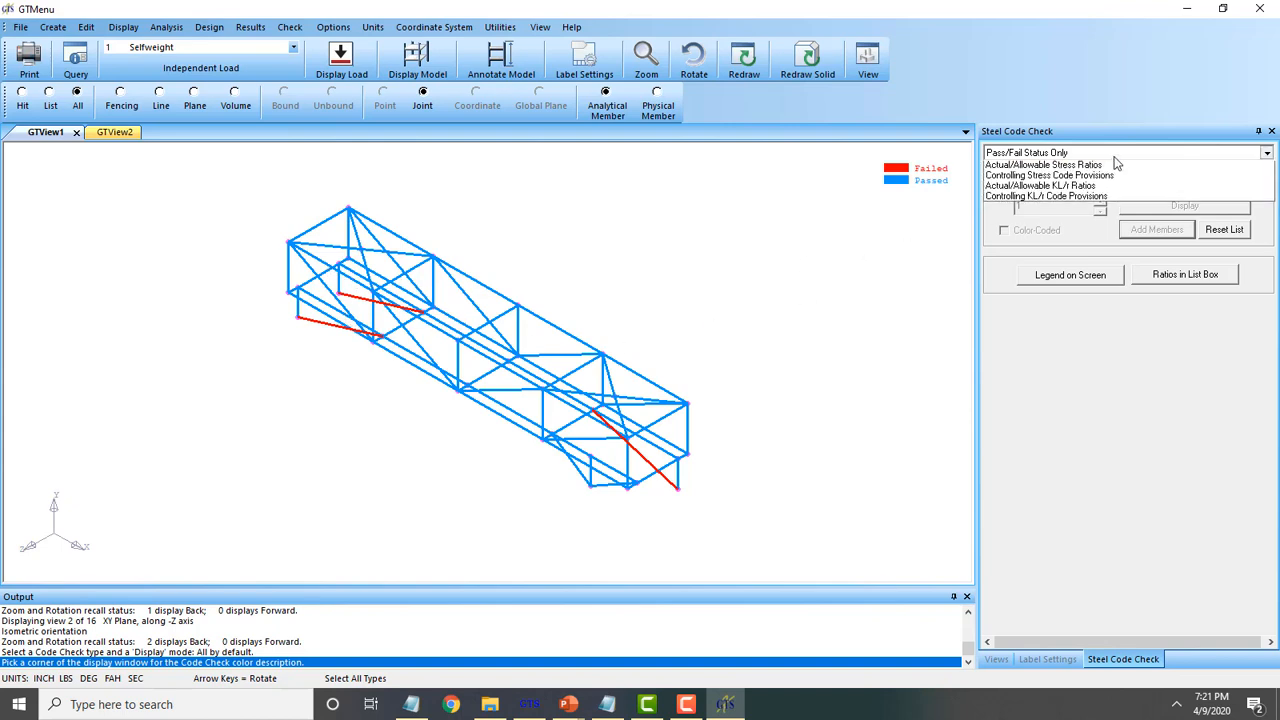
{"action": "left_click", "coordinate": [1116, 178]}
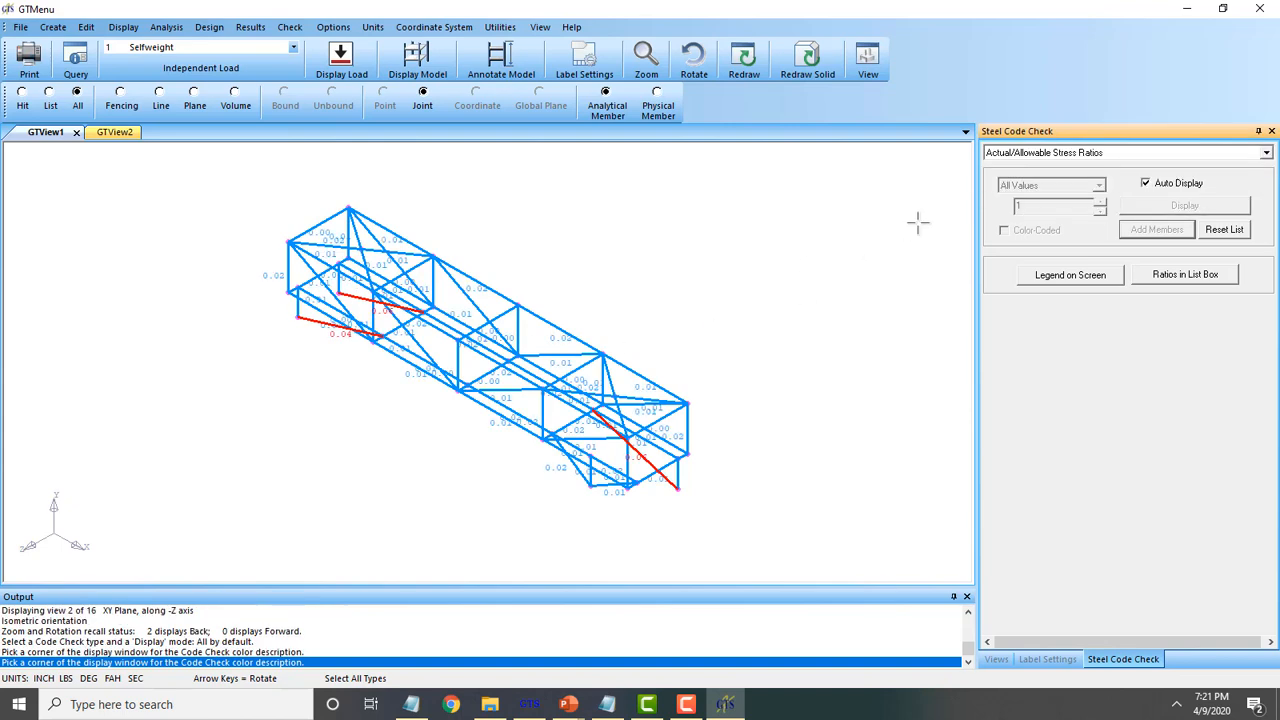
{"action": "left_click", "coordinate": [843, 220]}
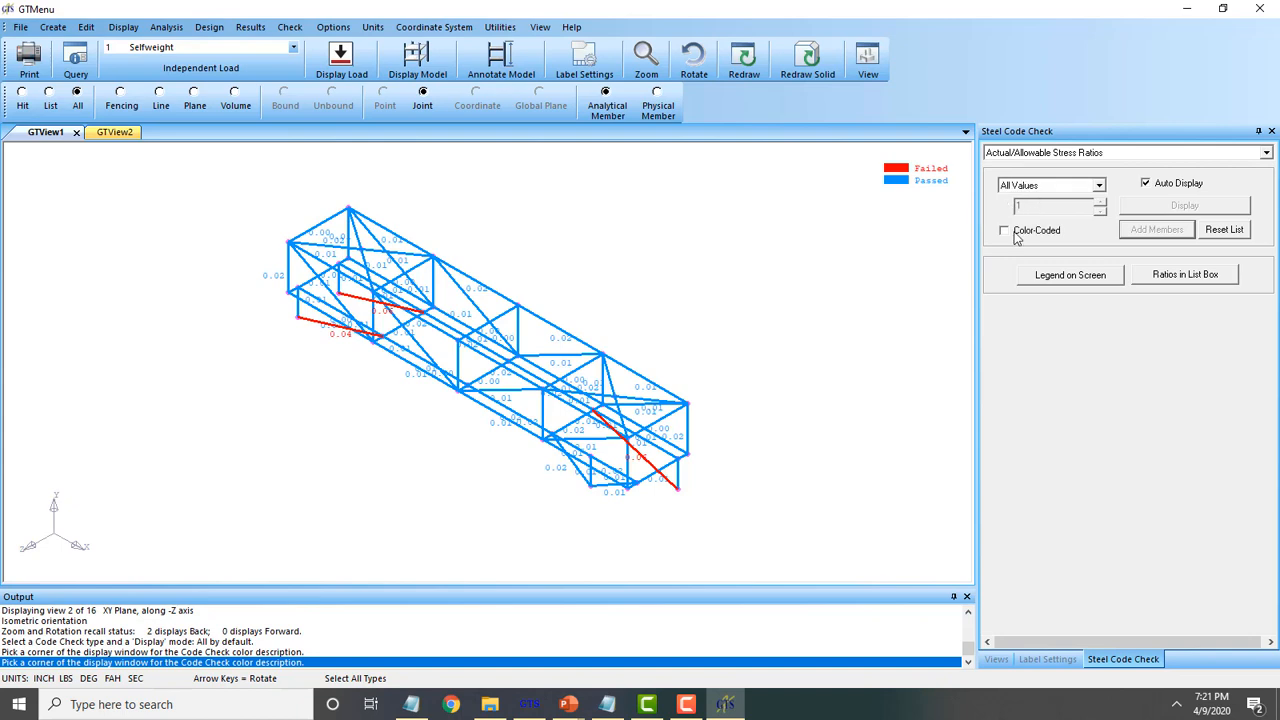
{"action": "left_click", "coordinate": [1013, 232]}
{"action": "left_click", "coordinate": [950, 238]}
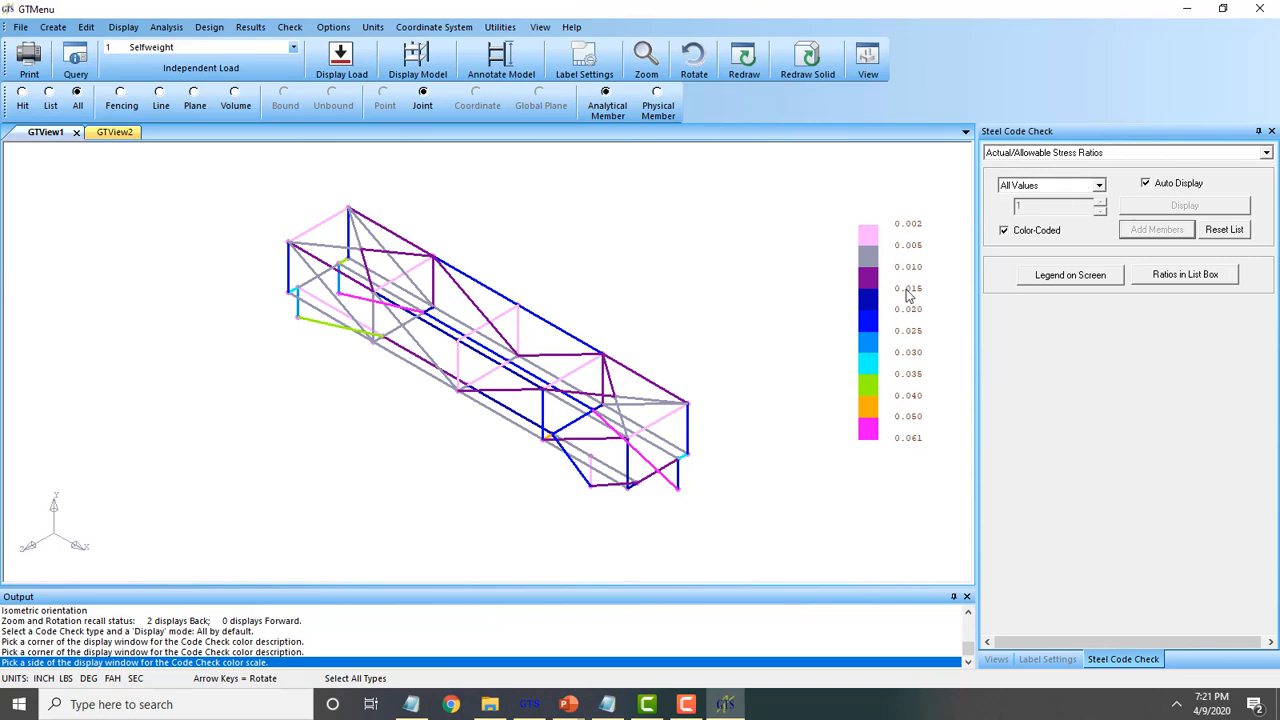
{"action": "left_click", "coordinate": [1052, 187]}
{"action": "left_click", "coordinate": [1055, 199]}
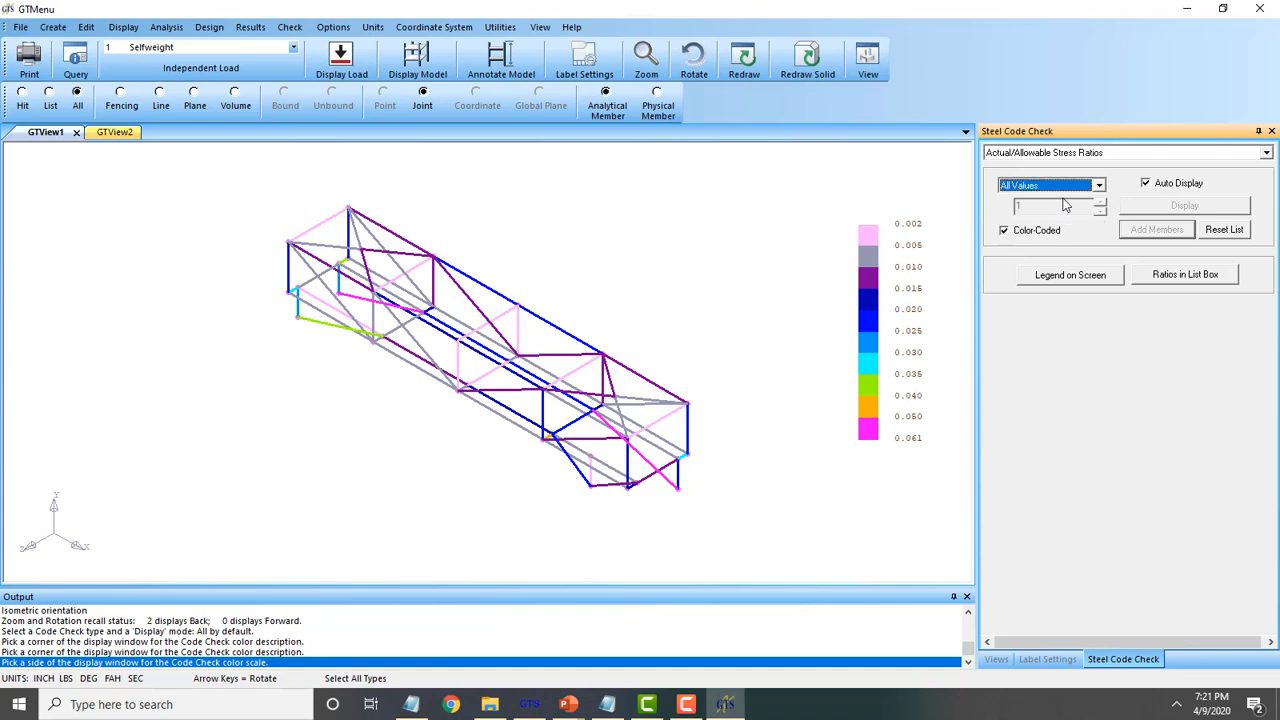
Display the color-coded Actual/Allowable KL/r Ratios of the members, and close GTMenu after reviewing them
{"action": "left_click", "coordinate": [1126, 155]}
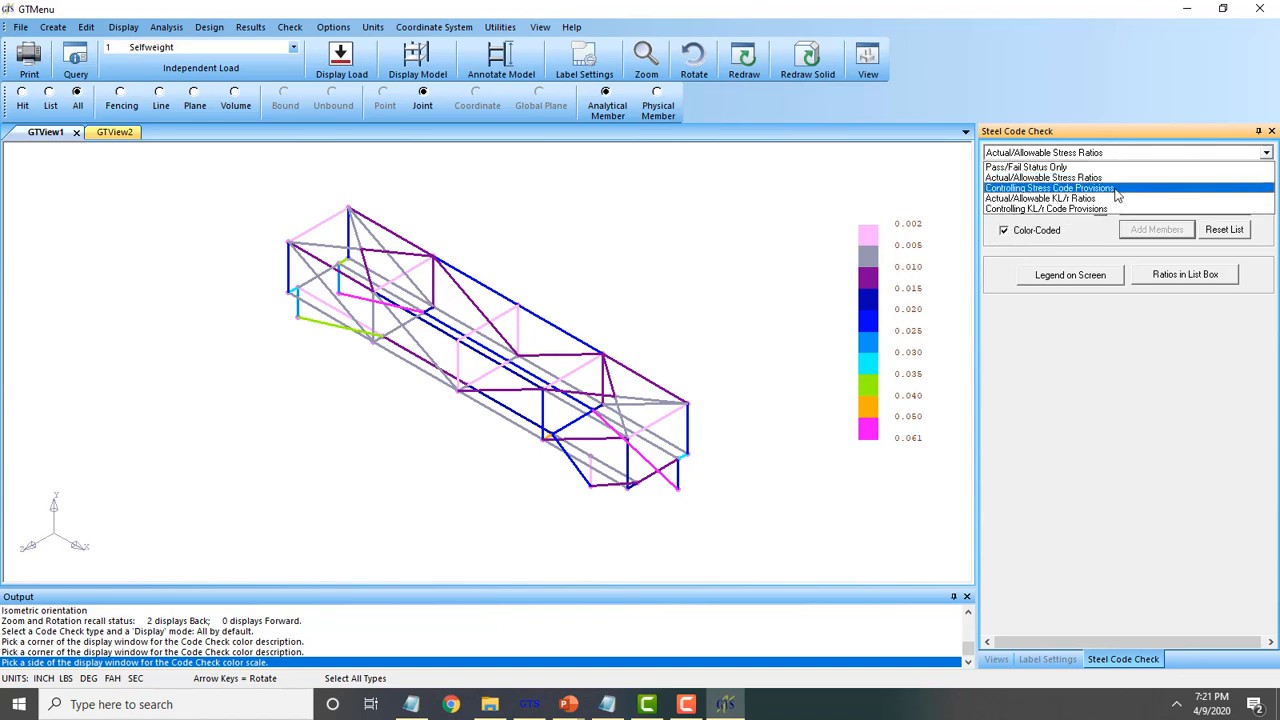
{"action": "left_click", "coordinate": [1118, 198]}
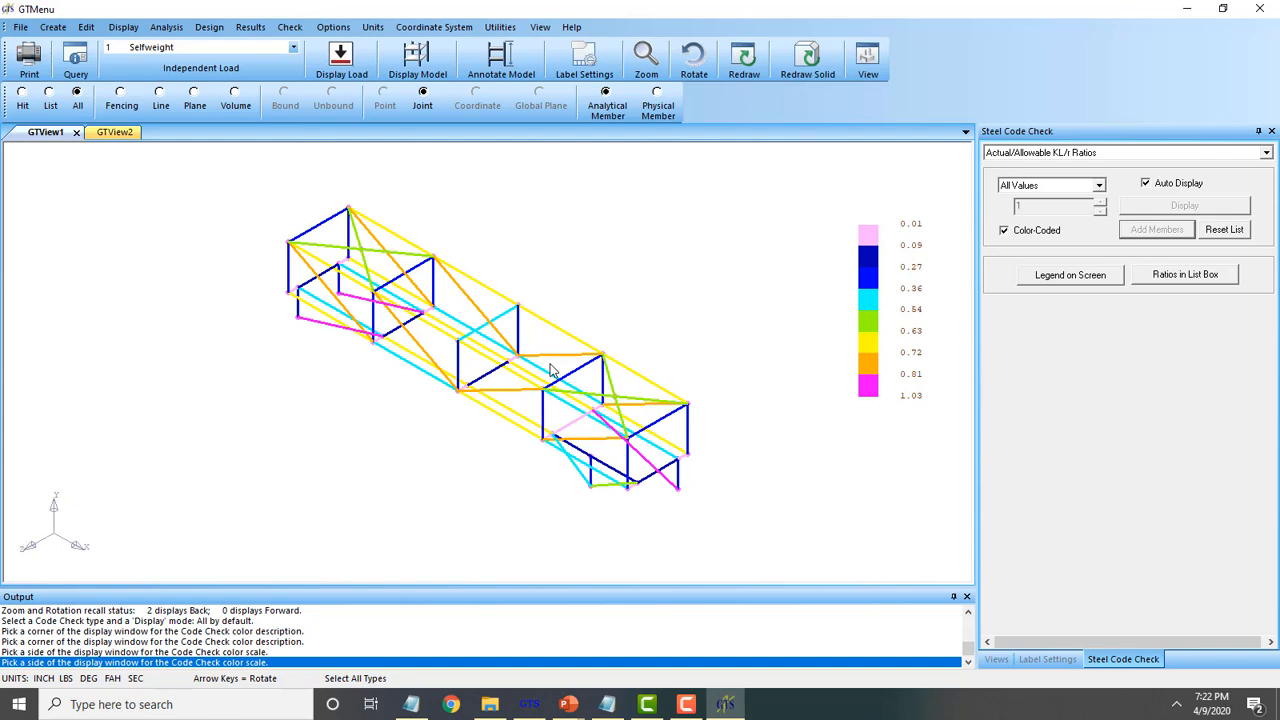
{"action": "scroll", "coordinate": [581, 266], "scroll_direction": "up", "scroll_amount": 4}
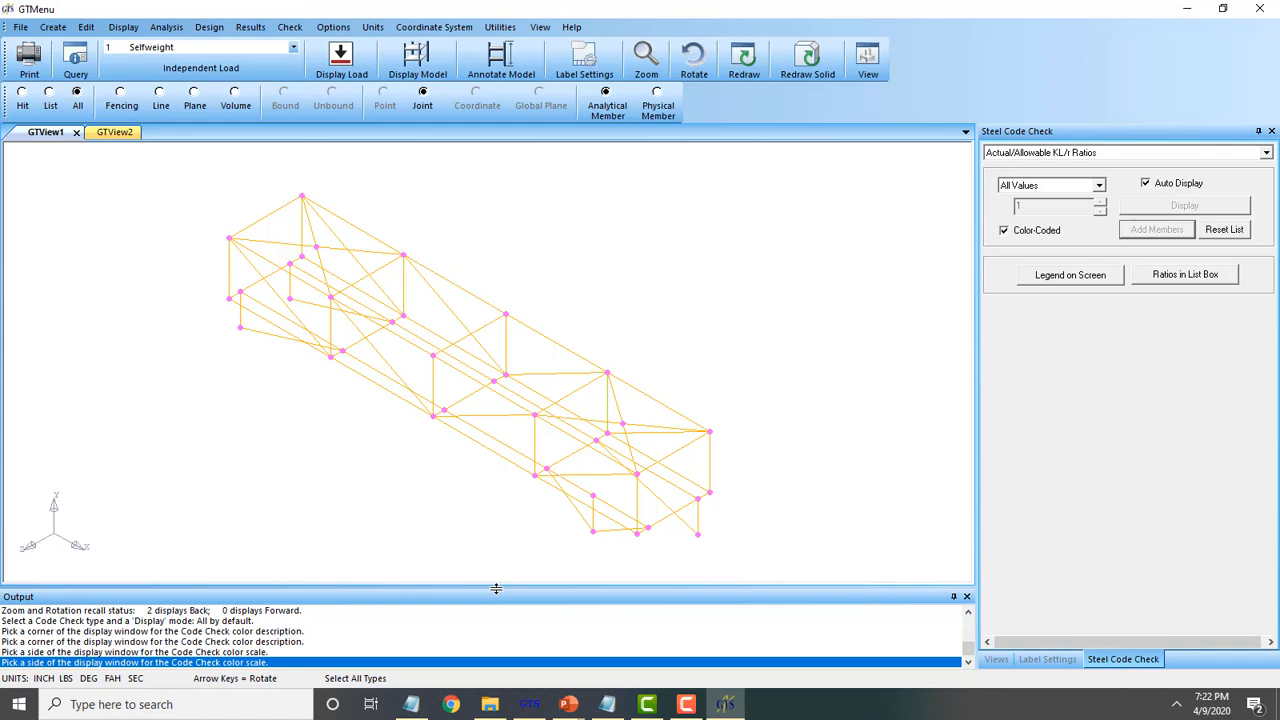
{"action": "left_click", "coordinate": [1260, 9]}
Open the CAD Modeler Getting Started reference guide and view sections 2.1 Overview of Using CAD Modeler and 2.2 Running CAD Modeler
{"action": "left_click", "coordinate": [386, 26]}
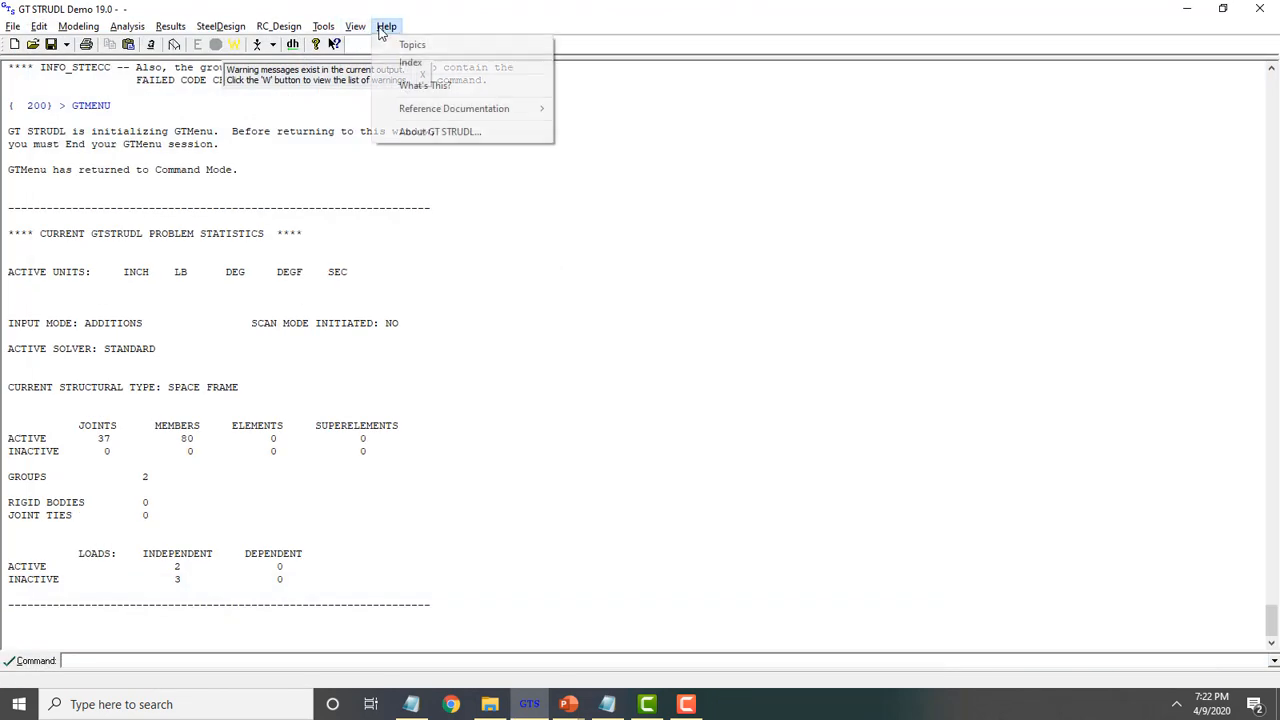
{"action": "mouse_move", "coordinate": [434, 110]}
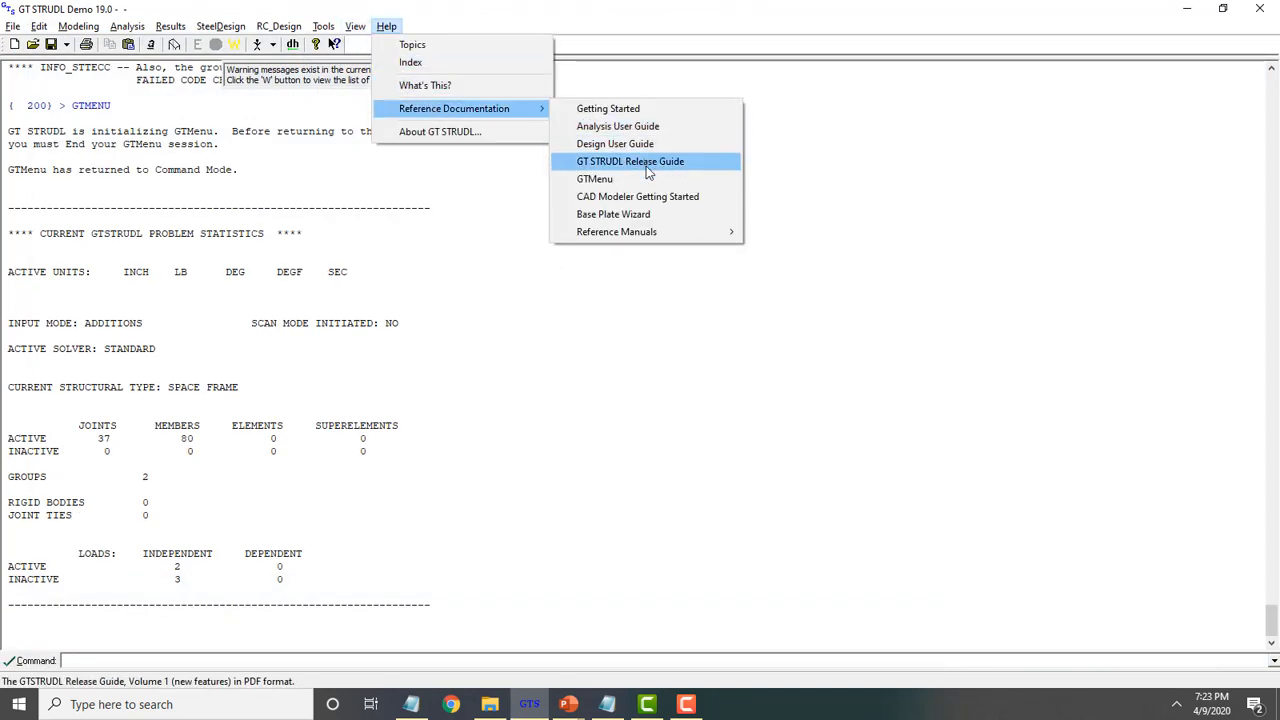
{"action": "left_click", "coordinate": [646, 196]}
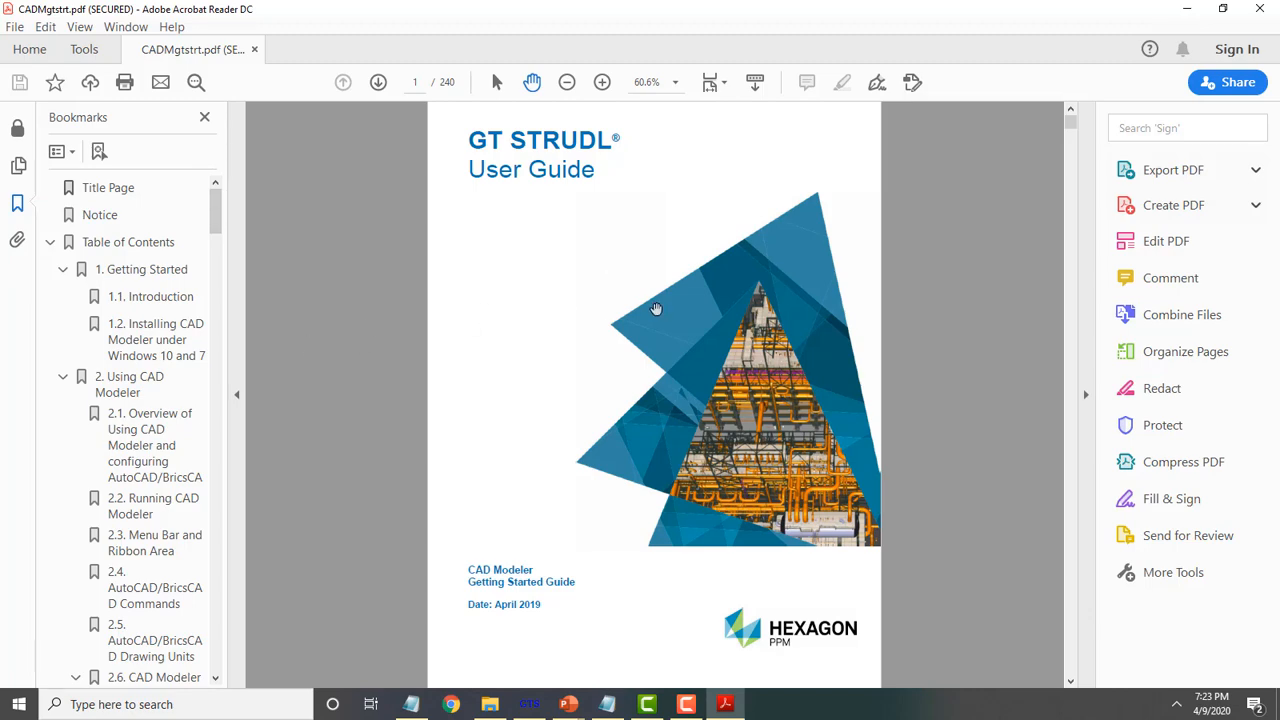
{"action": "left_click", "coordinate": [158, 352]}
{"action": "left_click", "coordinate": [160, 422]}
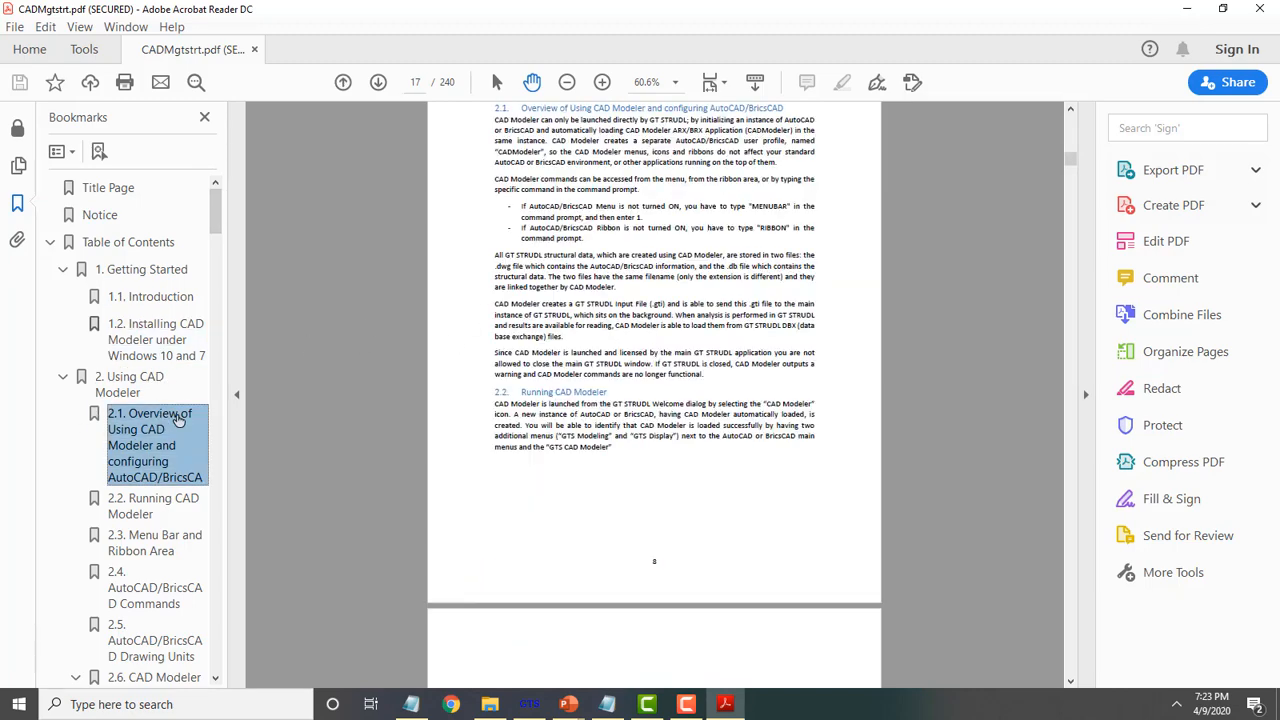
{"action": "left_click", "coordinate": [152, 514]}
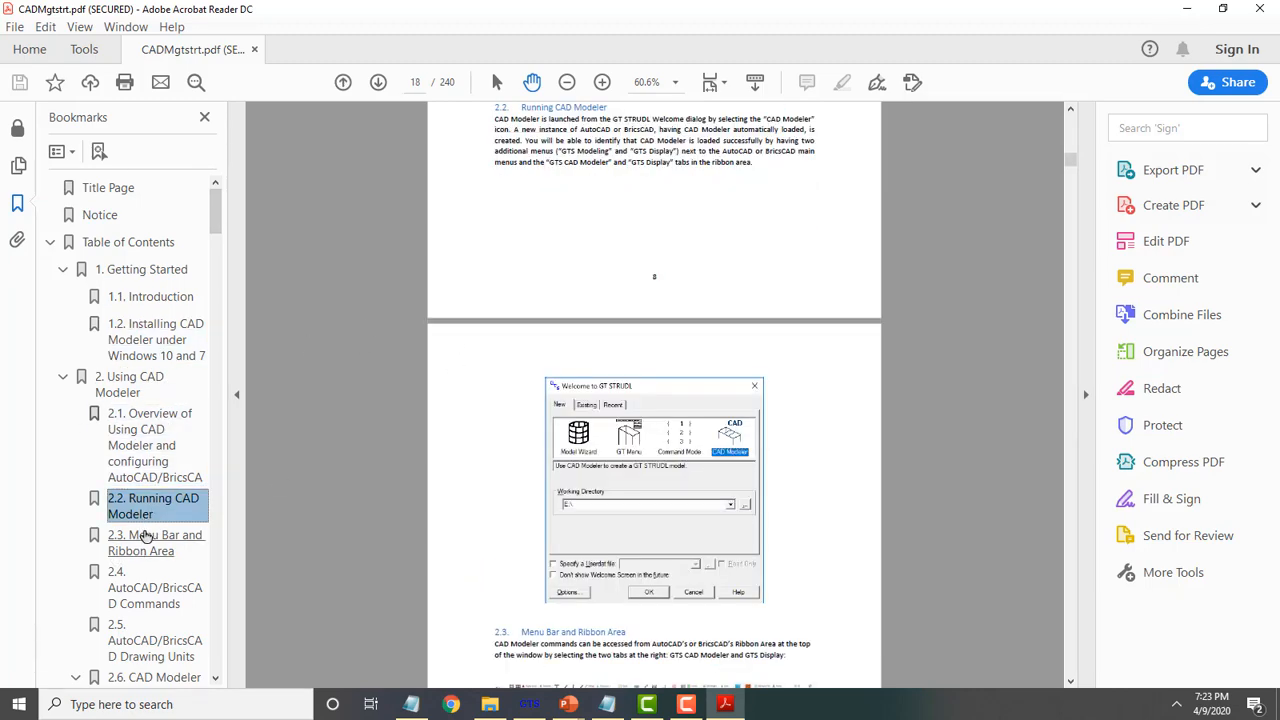